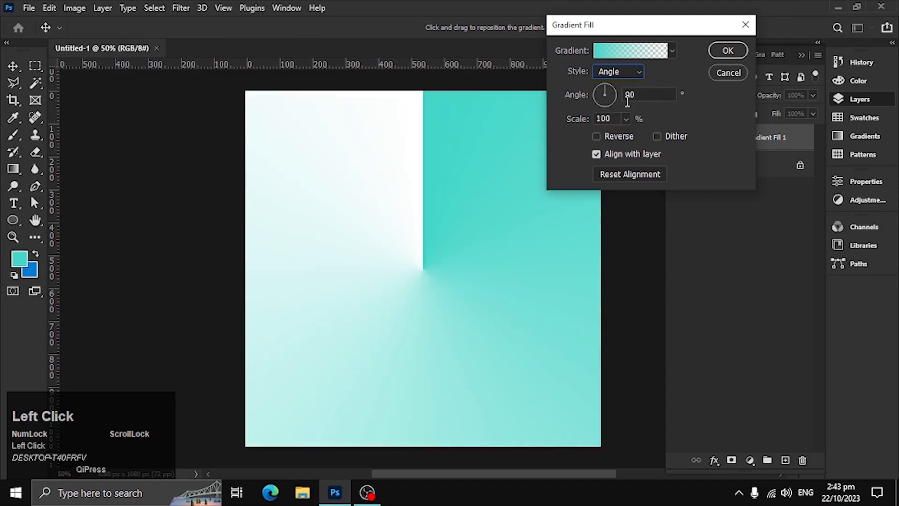
Set the gradient fill to Radial style with the Basics Foreground to Background preset and a scale of 182%.
left_click(620, 71)
left_click(625, 94)
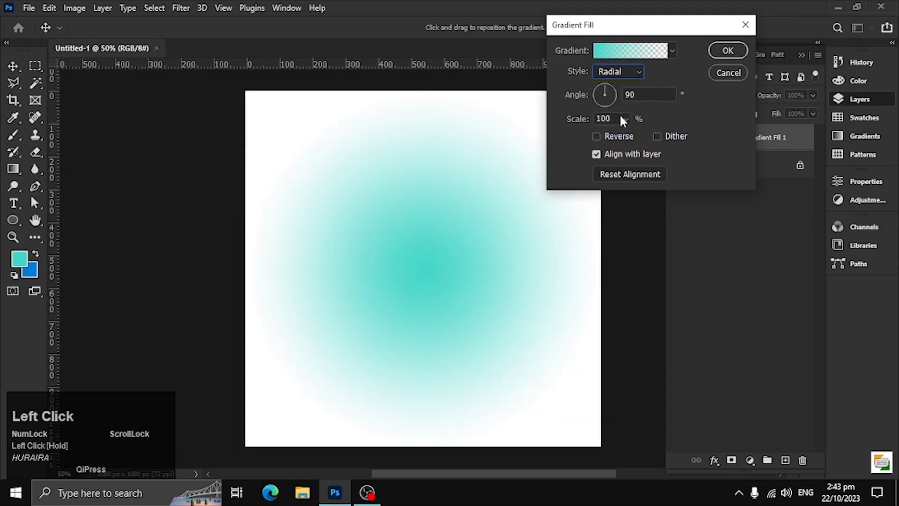
left_click(672, 50)
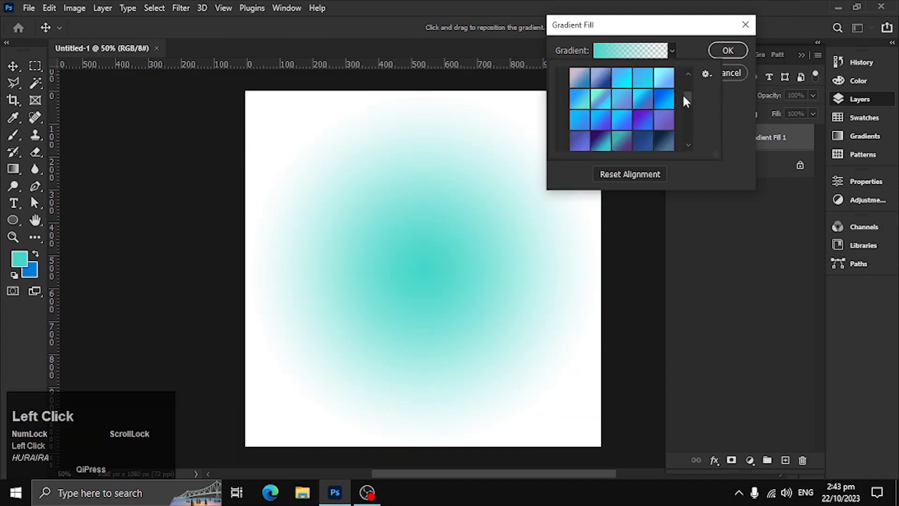
left_click(564, 77)
left_click(579, 96)
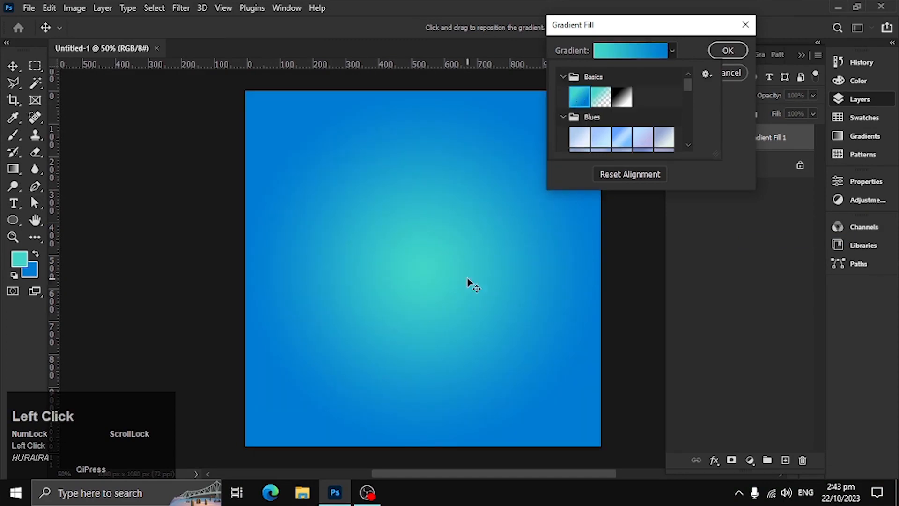
left_click(624, 75)
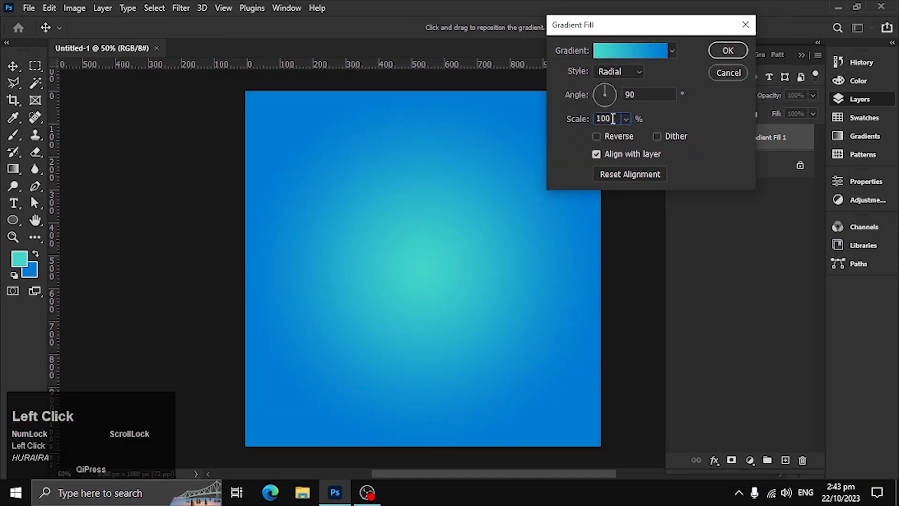
type("147")
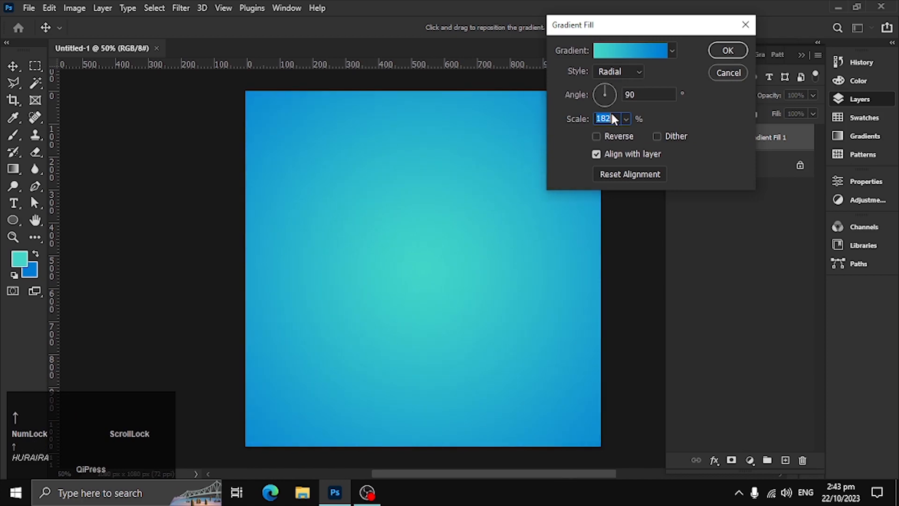
Change the gradient's starting color stop to #44ffed and apply the gradient fill.
left_click(626, 51)
double_click(413, 283)
left_click_drag(665, 189, 720, 158)
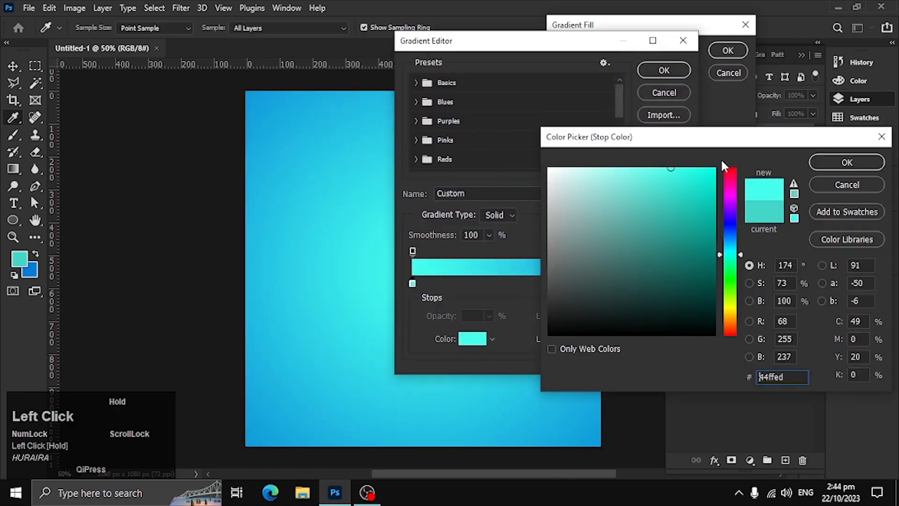
left_click(845, 162)
left_click(664, 70)
left_click(728, 50)
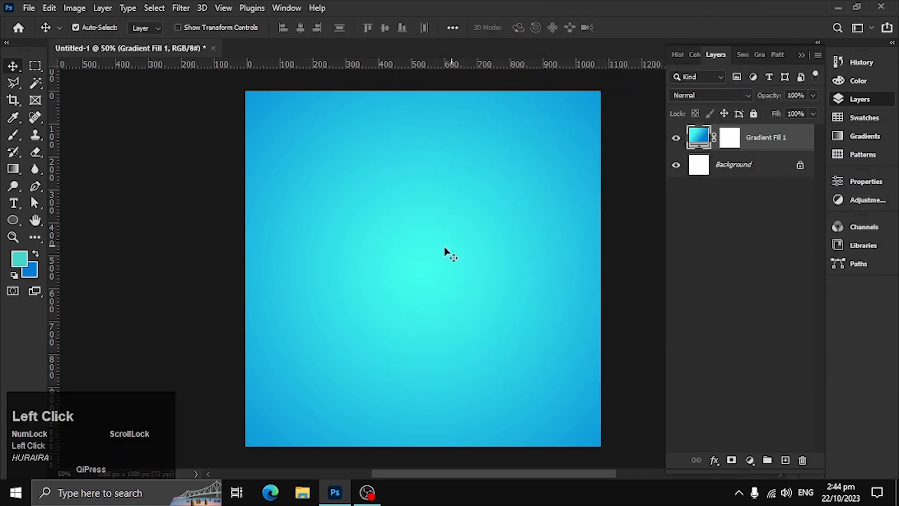
From the desktop's vid folder in File Explorer, place the laptop man, cloud png and png eleps logo images into the Photoshop document.
key("super+d")
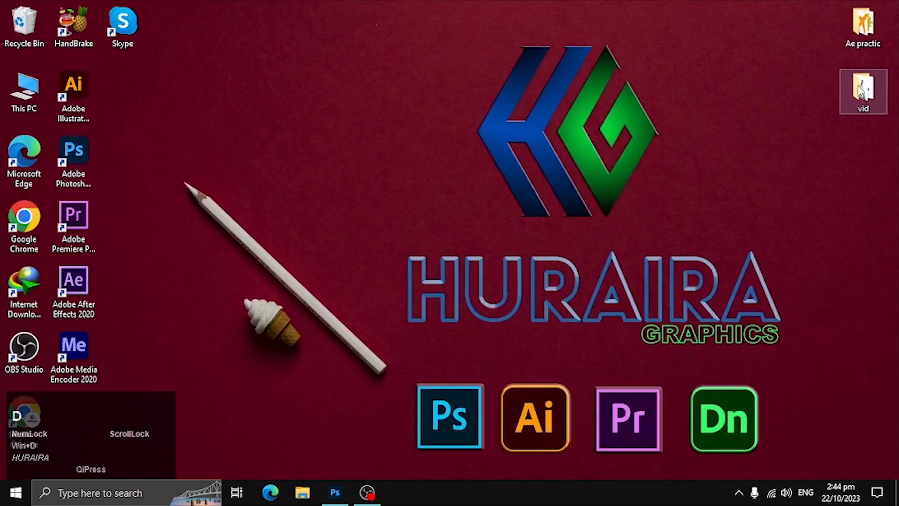
double_click(863, 90)
left_click(360, 150)
left_click(150, 175, "ctrl")
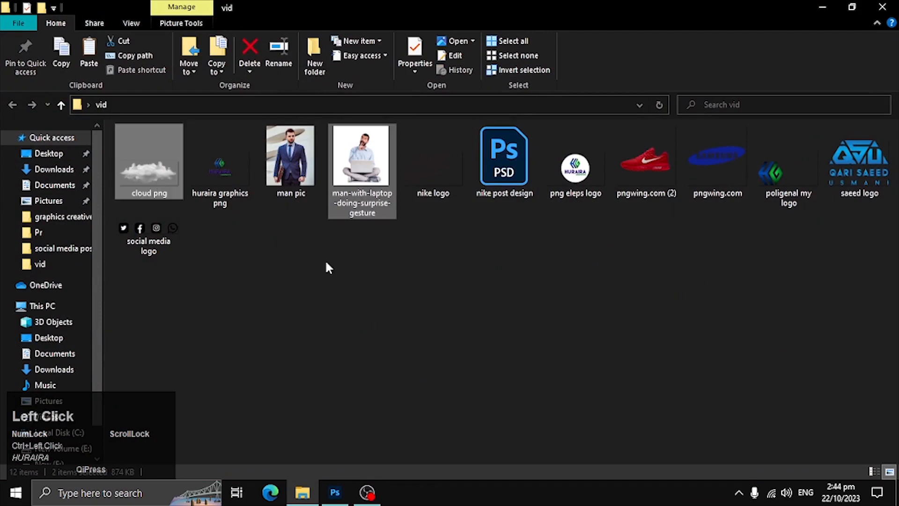
mouse_move(363, 156)
left_mouse_down()
mouse_move(402, 310)
mouse_move(334, 492)
mouse_move(384, 259)
left_mouse_up()
left_click(576, 170, "ctrl")
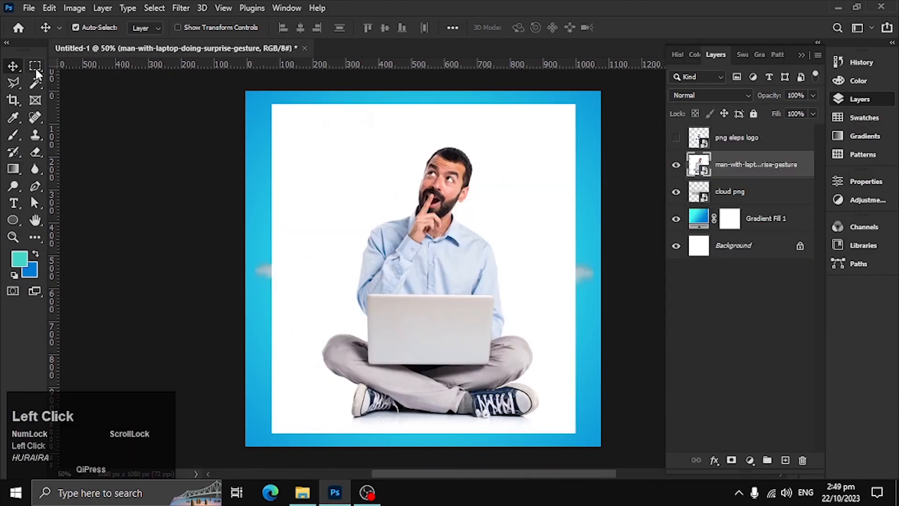
Select the man with the Object Selection Tool and mask out his white background.
left_click(12, 87)
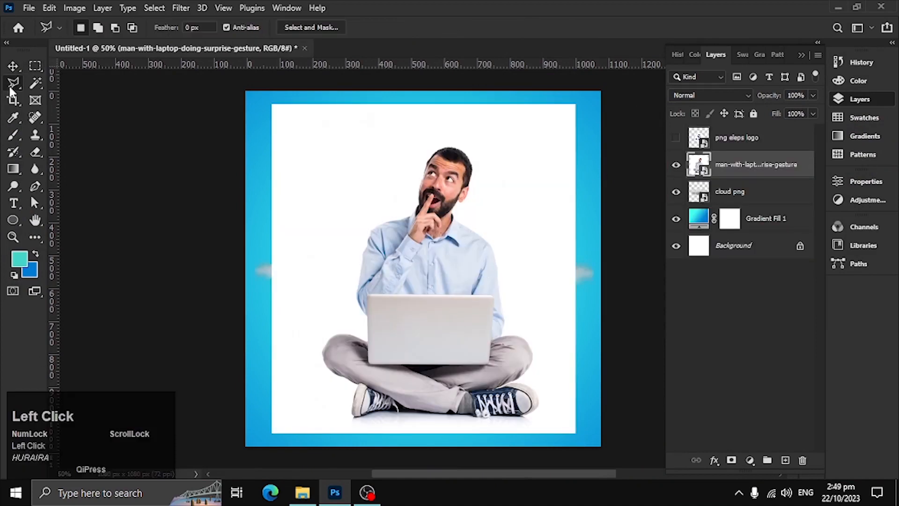
left_click(33, 80)
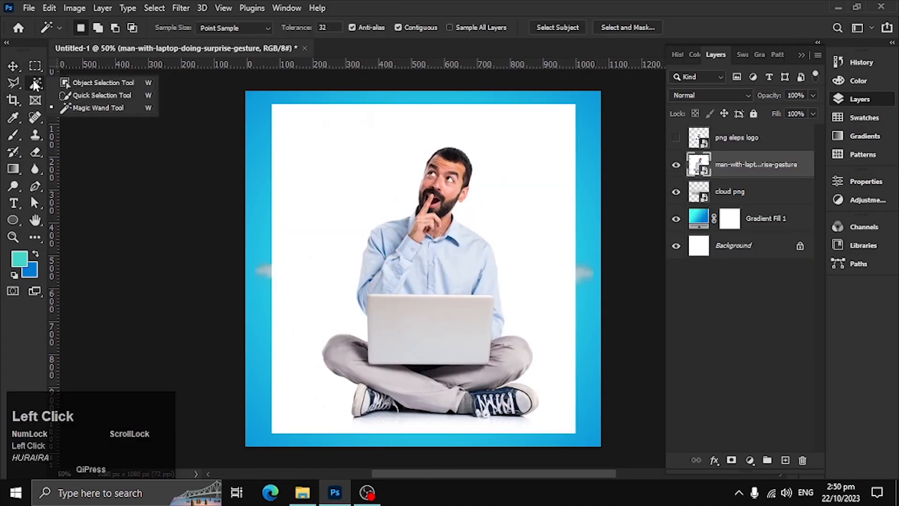
left_click(70, 82)
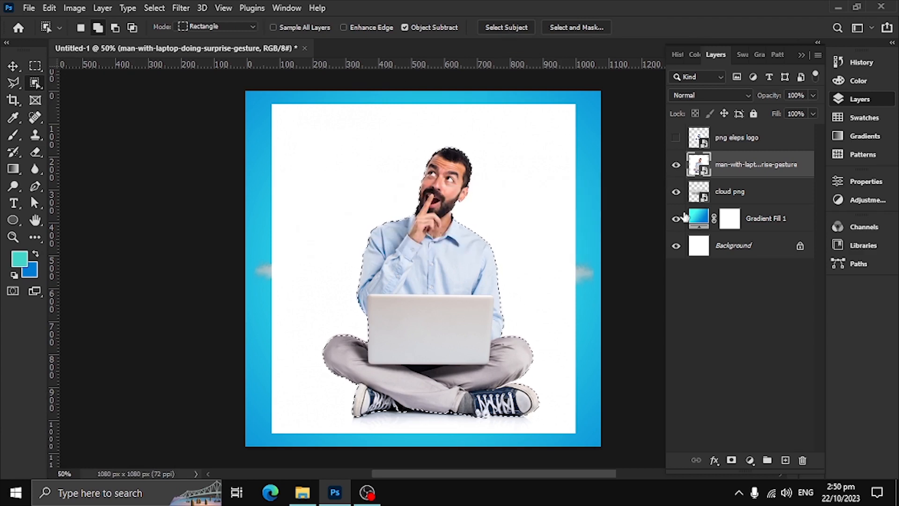
left_click(731, 460)
Move the masked man up so that he sits in front of the cloud.
key("v")
left_click_drag(448, 310, 450, 270)
mouse_move(528, 255)
left_mouse_down()
mouse_move(527, 272)
mouse_move(527, 257)
left_mouse_up()
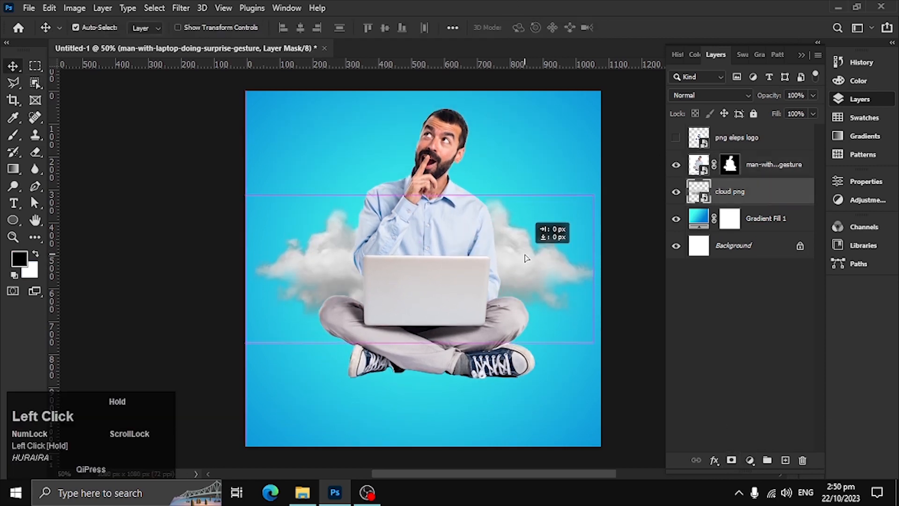
Scale the man down and centre him on the cloud, then target his layer mask.
left_click(426, 305)
key("ctrl+t")
left_click_drag(419, 395, 440, 209)
left_click_drag(445, 162, 437, 222)
left_click_drag(413, 127, 422, 81)
left_click_drag(412, 269, 418, 299)
left_click_drag(523, 279, 508, 294)
left_click(652, 29)
left_click_drag(431, 280, 431, 263)
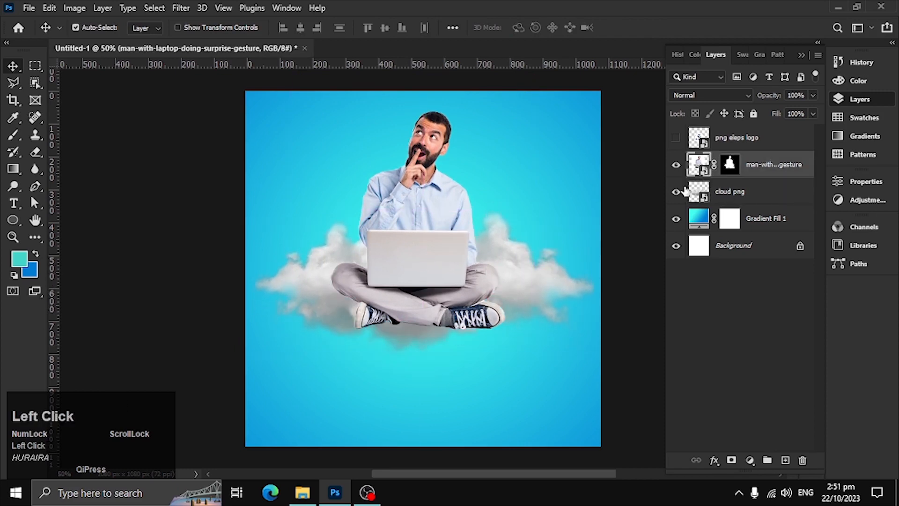
left_click(729, 164)
left_click_drag(221, 274, 695, 325)
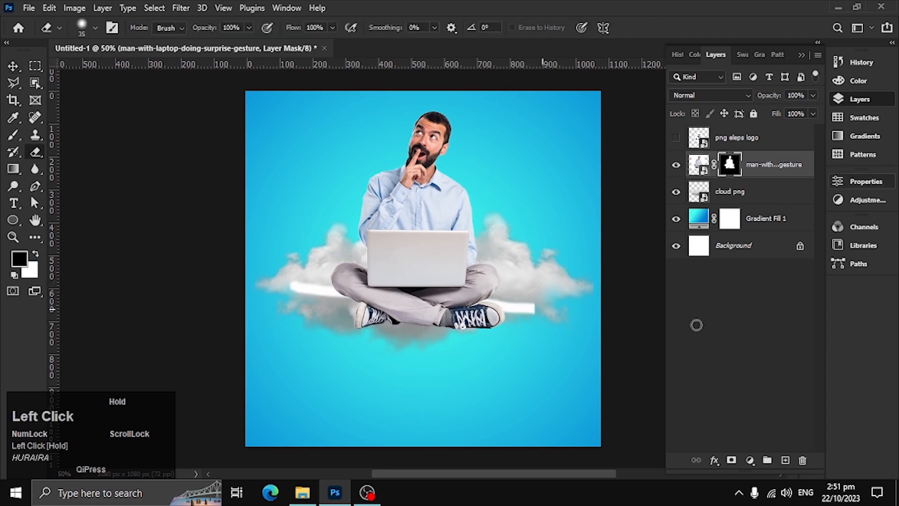
key("c")
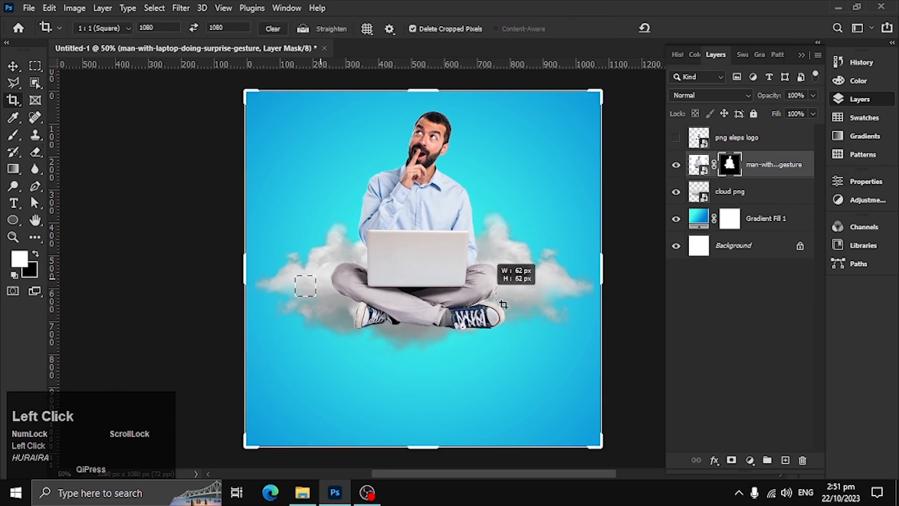
left_click_drag(504, 305, 503, 304)
key("ctrl+z")
left_click(13, 66)
Paint black on the man's layer mask with a soft 200 px brush to hide his legs and shoes in the cloud.
key("b")
left_click(14, 275)
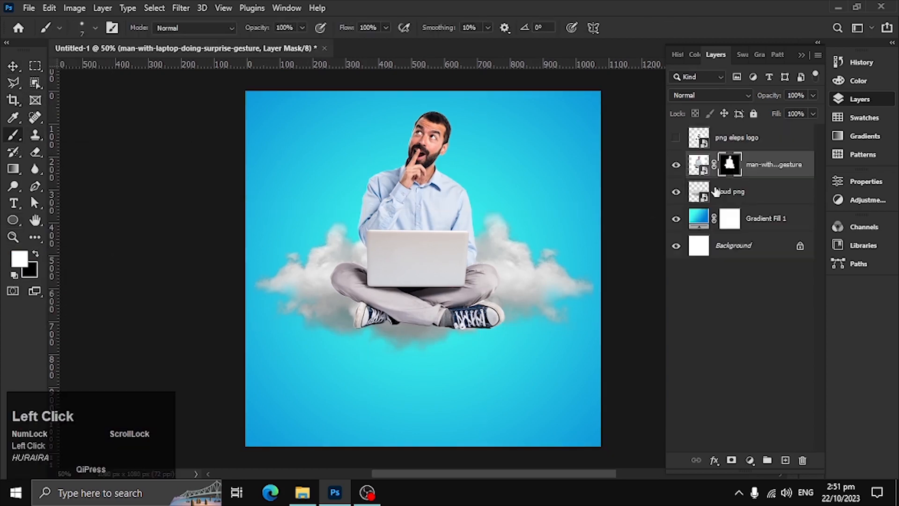
left_click(36, 253)
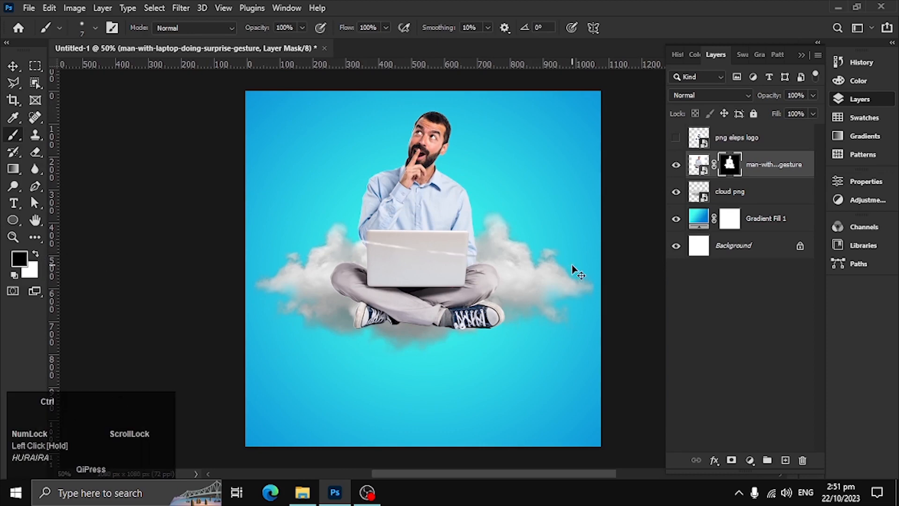
key("bracketright")
key("bracketright")
key("bracketright")
key("bracketright")
key("bracketright")
key("bracketright")
key("bracketright")
key("bracketright")
key("bracketleft")
key("bracketleft")
key("bracketleft")
key("bracketleft")
left_click_drag(314, 283, 474, 285)
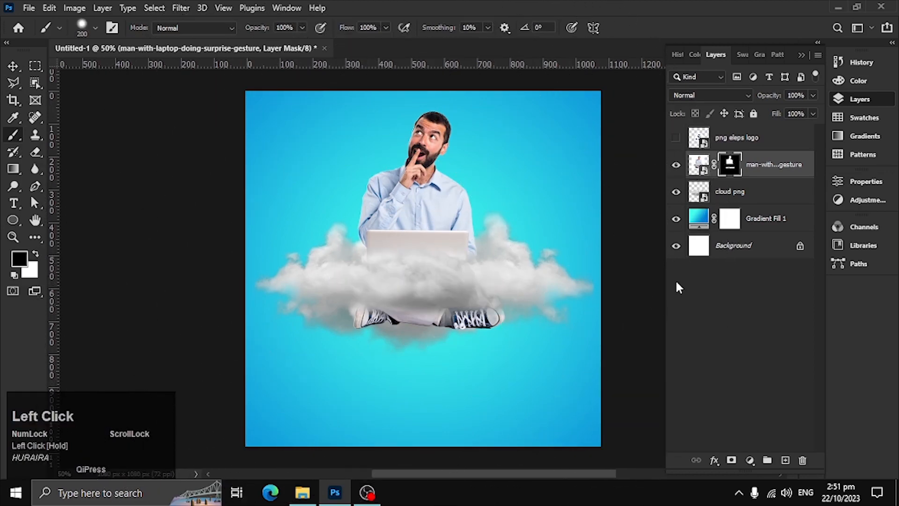
key("ctrl+z")
left_click_drag(361, 299, 474, 300)
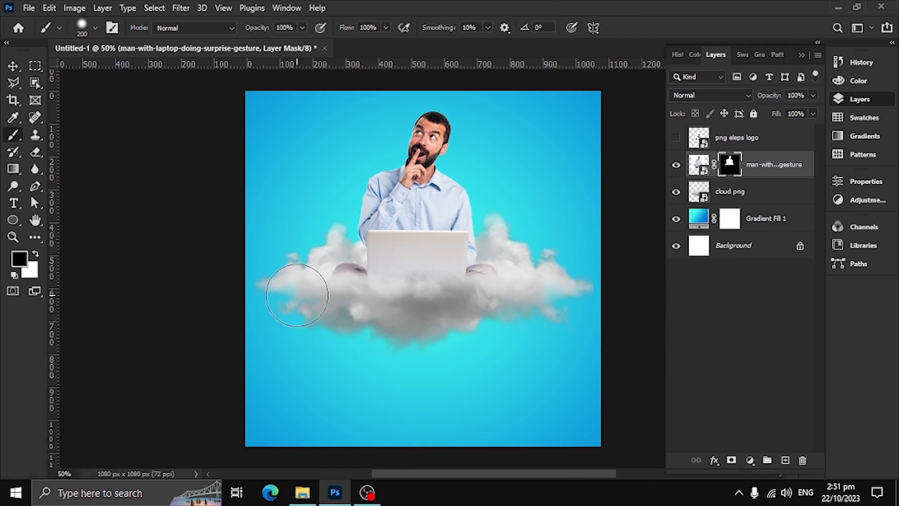
left_click_drag(335, 298, 421, 303)
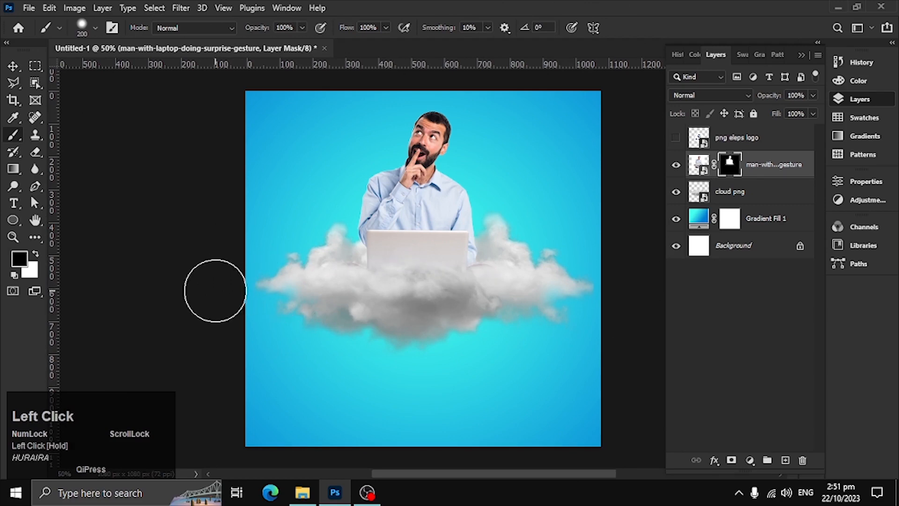
Add a drop shadow to the cloud png layer and offset it well below the cloud.
left_click(13, 66)
left_click(702, 197)
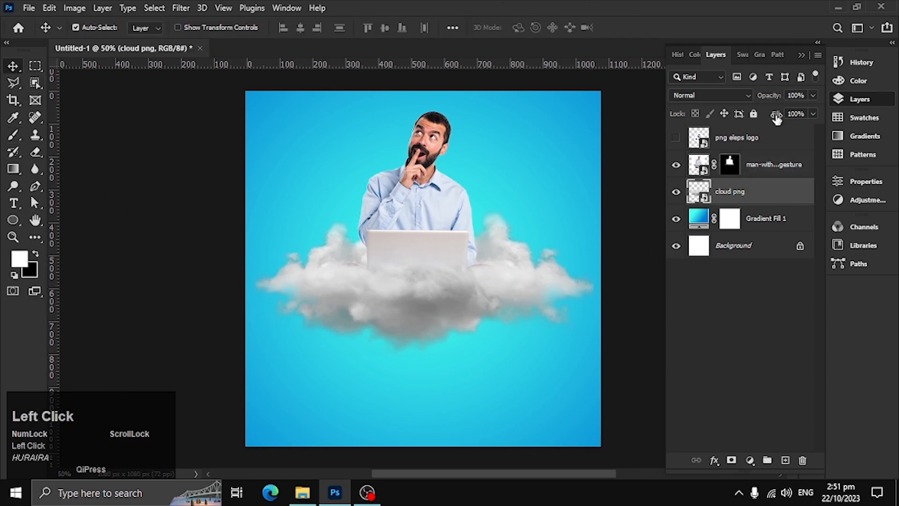
left_click(771, 198)
double_click(744, 206)
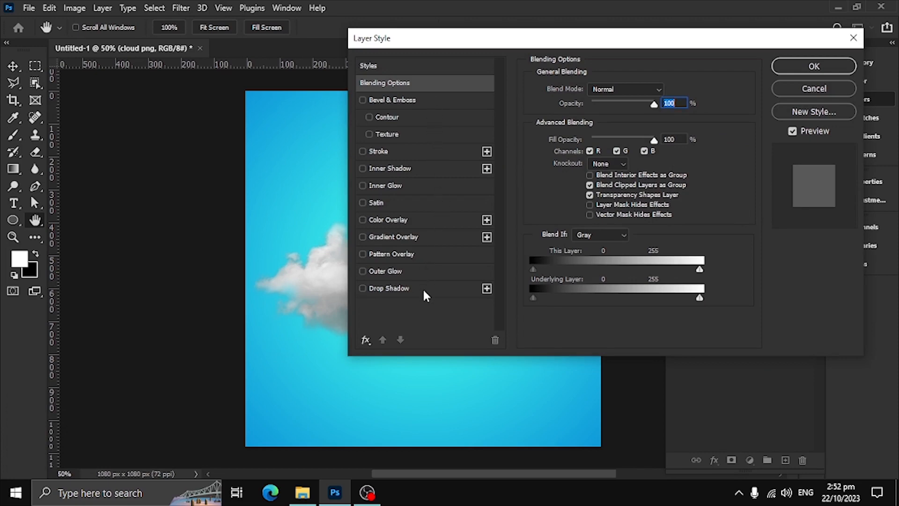
left_click(424, 290)
left_click_drag(437, 41, 781, 35)
left_click_drag(454, 321, 464, 398)
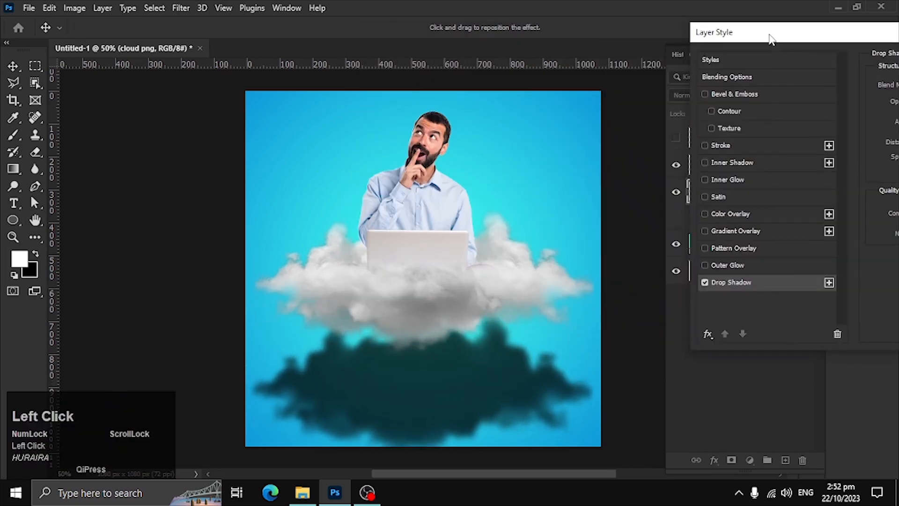
Soften the cloud's drop shadow to 22% opacity, 2% spread and 70 px size, at a 166 px distance and 70° angle.
left_click_drag(771, 38, 509, 32)
left_click_drag(706, 96, 664, 100)
left_click_drag(443, 397, 438, 375)
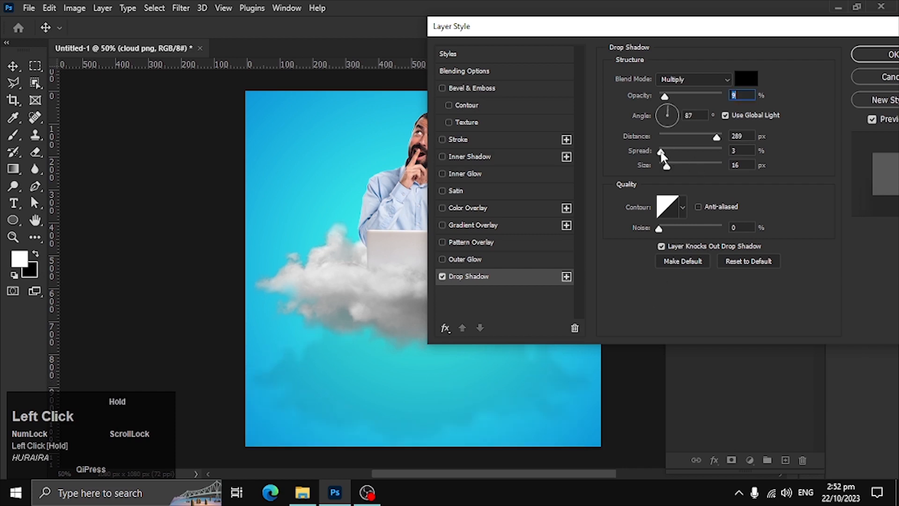
left_click_drag(664, 153, 666, 151)
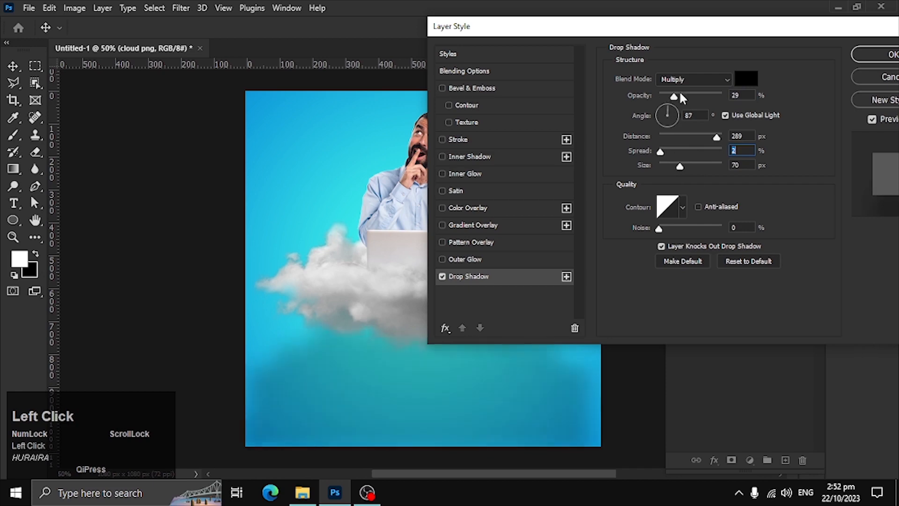
left_click_drag(664, 96, 670, 97)
left_click_drag(542, 392, 535, 356)
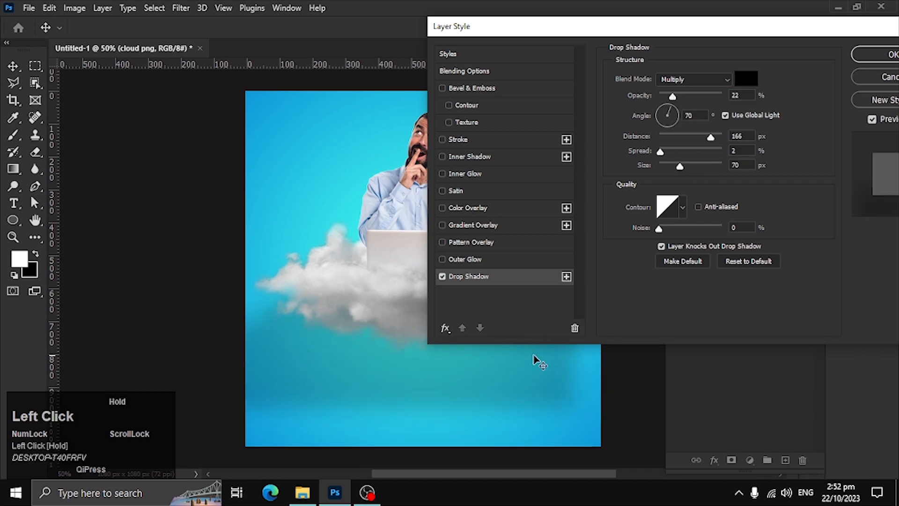
Refine the drop shadow to 15% opacity, 118 px distance and a 66° angle, and apply the layer style.
left_click_drag(598, 31, 589, 63)
left_click_drag(362, 394, 348, 377)
left_click_drag(524, 63, 562, 91)
left_click_drag(685, 155, 694, 155)
left_click_drag(695, 97, 573, 91)
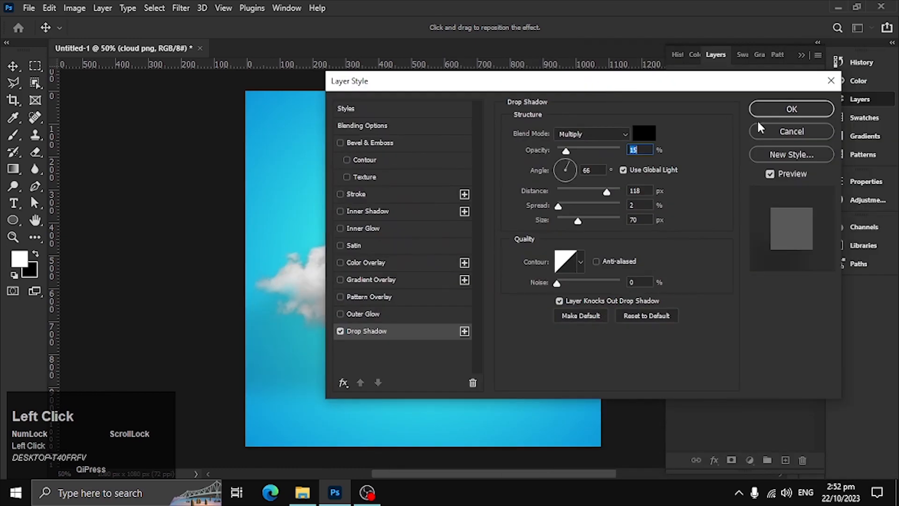
left_click(793, 110)
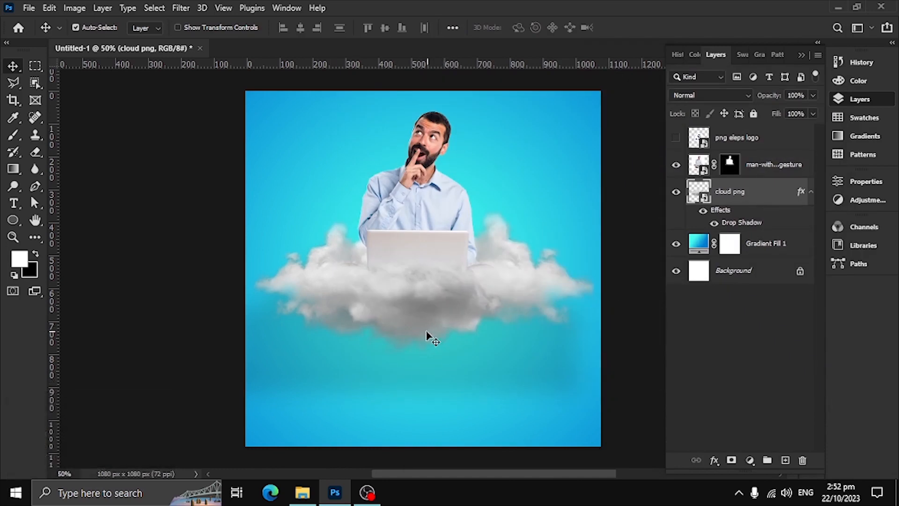
Add a three-line text "WE ARE CREATIVE AGENCY" in the empty area beside the man's head.
left_click(13, 204)
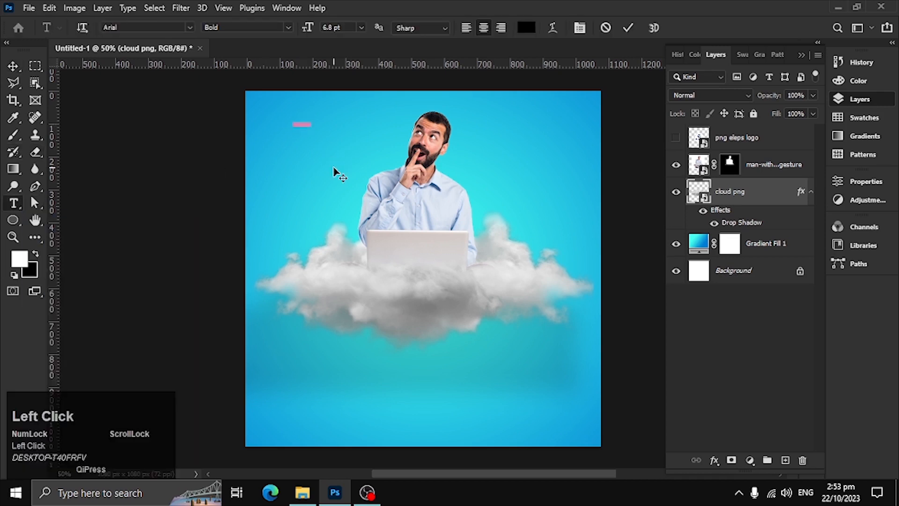
left_click(334, 165)
type("WE")
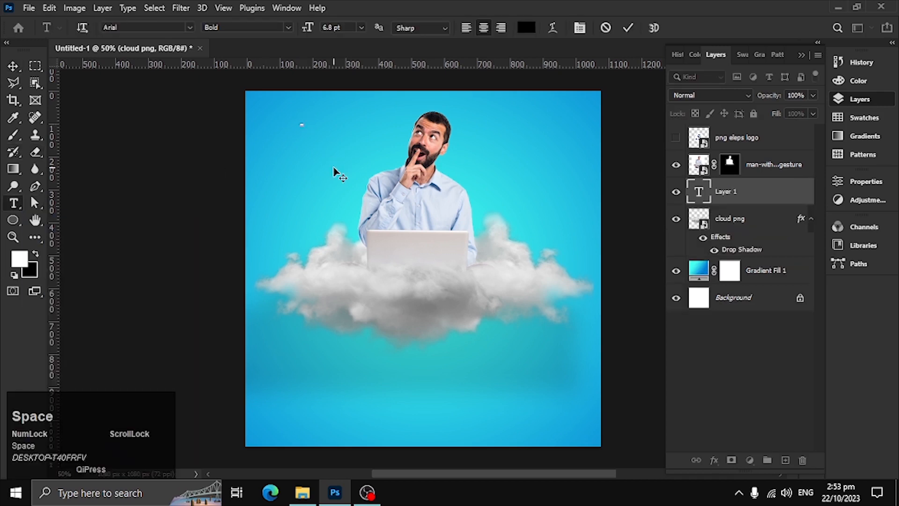
type(" ARE")
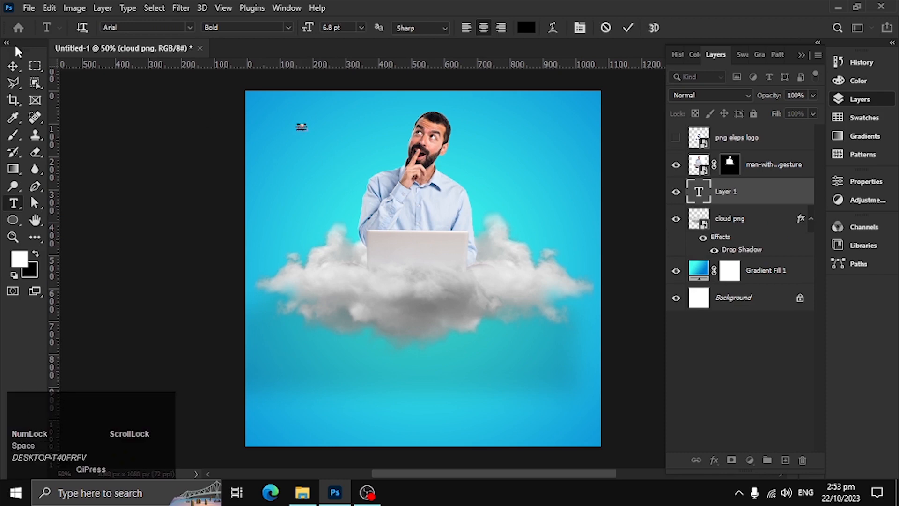
left_click(13, 66)
Enlarge the text block and position it in the upper-left area of the design.
key("ctrl+t")
left_click_drag(308, 132, 417, 236)
left_click_drag(395, 161, 349, 356)
key("Return")
Reduce the font size of the "WE ARE" line and set the "AGENCY" line's font size to 25.
left_click(13, 204)
left_click(124, 177)
left_click_drag(125, 177, 283, 181)
left_click_drag(349, 28, 301, 29)
left_click_drag(118, 272, 299, 276)
left_click_drag(348, 28, 319, 29)
type("25")
Adjust the "WE ARE" line's font size again, choosing a preset size that keeps it smaller than "CREATIVE".
left_click_drag(125, 178, 283, 180)
left_click_drag(349, 27, 318, 28)
left_click(224, 280)
left_click(186, 266)
left_click_drag(122, 180, 295, 180)
left_click(361, 28)
left_click(344, 149)
left_click(13, 66)
Copy the word "AGENCY" into its own text layer below the text block and enlarge it.
double_click(215, 282)
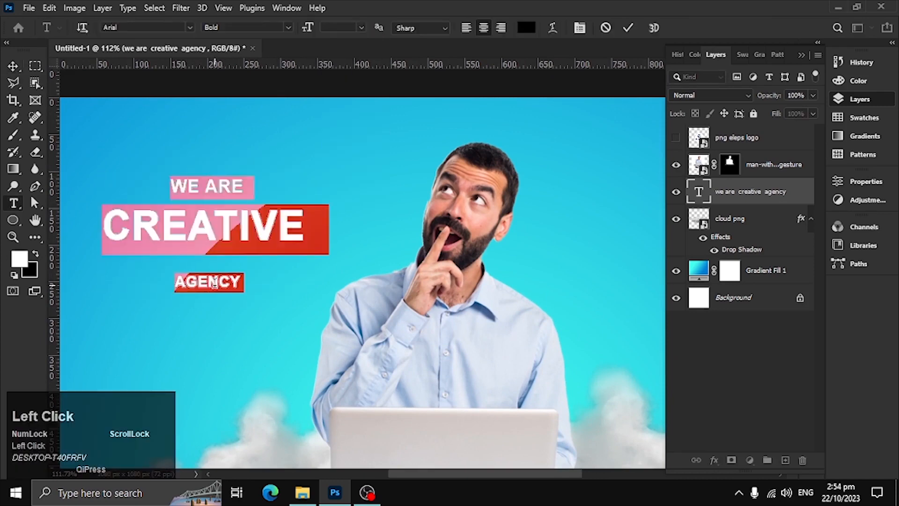
left_click_drag(175, 282, 257, 287)
key("ctrl+c")
left_click(13, 203)
left_click(133, 323)
key("ctrl+v")
left_click(13, 66)
key("ctrl+t")
left_click_drag(167, 332, 204, 373)
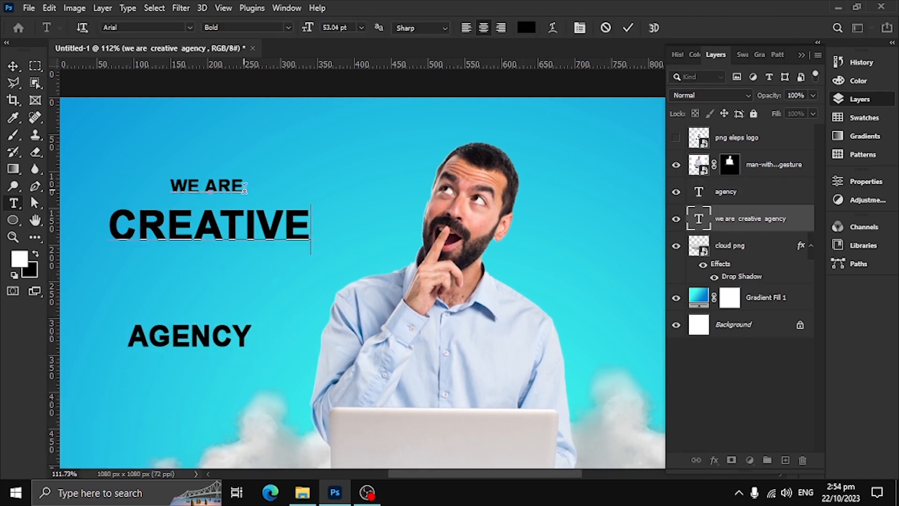
Cut "WE ARE" from the original text and delete the leftover lines so only "CREATIVE" remains.
left_click_drag(170, 186, 200, 197)
key("ctrl+x")
key("Delete")
left_click(13, 66)
Reposition the separate "CREATIVE" and "AGENCY" text layers so they sit close together.
left_click_drag(248, 203, 257, 202)
left_click_drag(227, 323, 236, 235)
left_click_drag(254, 286, 333, 354)
left_click_drag(299, 308, 291, 231)
Paste "WE ARE" as its own text layer and scale it up to match the heading.
double_click(303, 222)
key("ctrl+v")
left_click(13, 66)
key("ctrl+t")
left_click_drag(359, 244, 345, 222)
key("Return")
Stack "WE ARE", "CREATIVE" and "AGENCY" tightly as a heading in the canvas's upper-left area.
left_click_drag(342, 307, 265, 229)
left_click_drag(348, 436, 251, 305)
left_click_drag(327, 256, 390, 301)
left_click(327, 264, "ctrl+alt")
left_click(328, 264, "ctrl+alt")
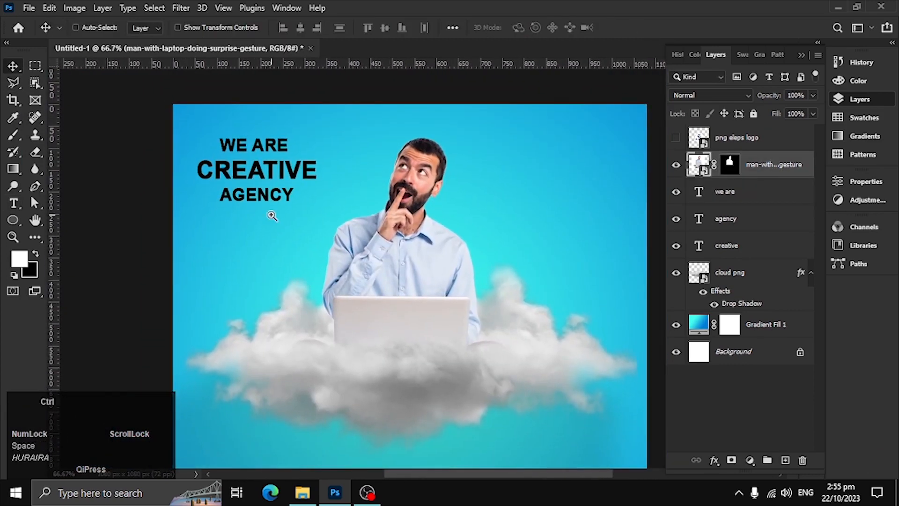
Shift the man slightly to the right and enlarge the cloud to nearly the full canvas width.
left_click(272, 216, "ctrl")
left_click(296, 187, "ctrl")
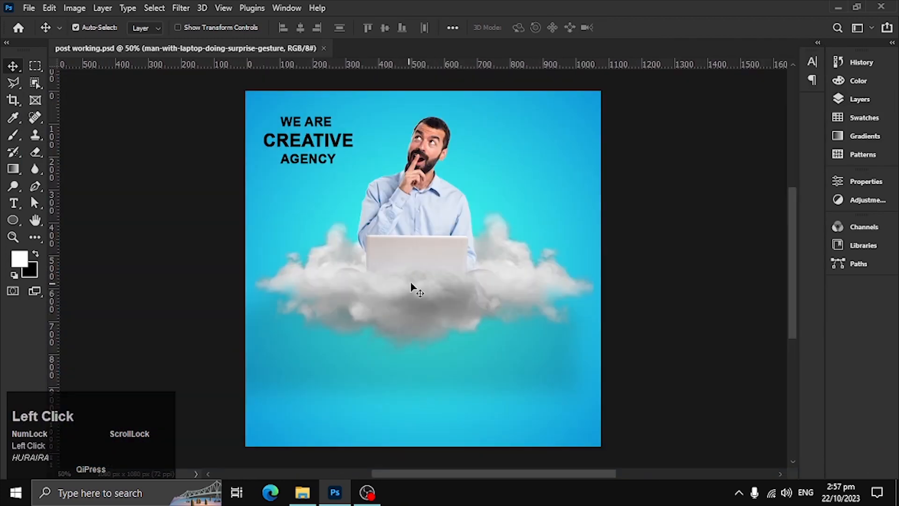
left_click_drag(411, 287, 420, 294)
left_click_drag(401, 217, 416, 217)
left_click_drag(420, 323, 393, 300)
key("ctrl+t")
mouse_move(567, 279)
left_mouse_down()
mouse_move(602, 281)
mouse_move(582, 281)
left_mouse_up()
left_click(653, 27)
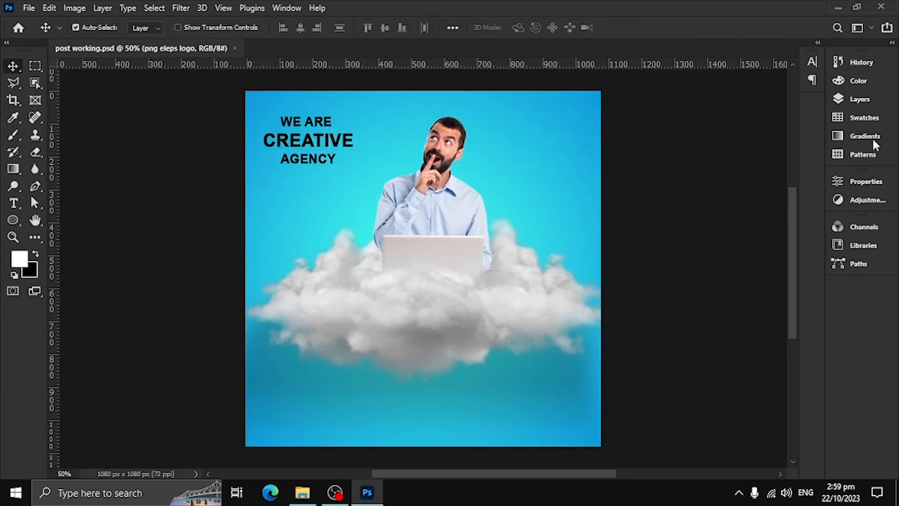
left_click(858, 99)
left_click_drag(440, 248, 446, 209)
key("ctrl+alt+z")
Draw a black rounded rectangle of about 311 × 60 px with 29 px corners over "CREATIVE" and nudge it up slightly.
left_click(82, 221)
mouse_move(392, 261)
left_mouse_down()
mouse_move(353, 251)
mouse_move(356, 243)
mouse_move(402, 273)
left_mouse_up()
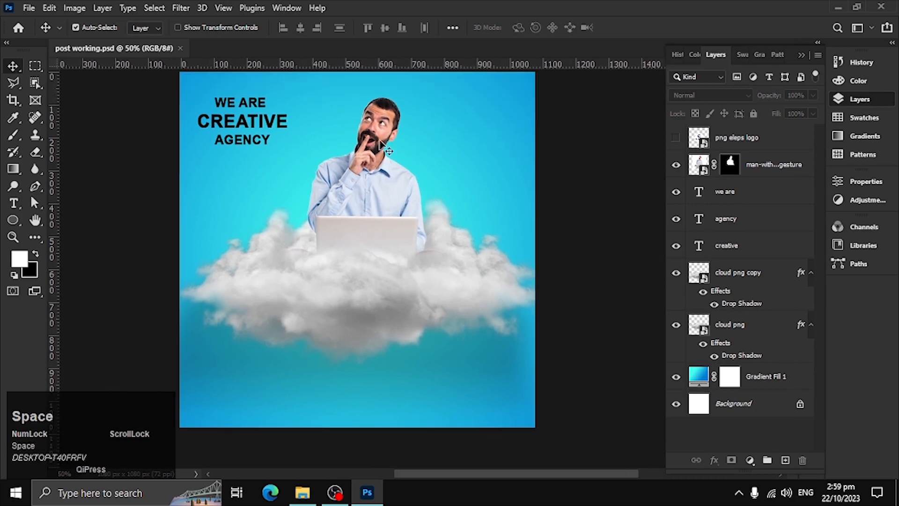
left_click(15, 224)
left_click(46, 222)
left_click_drag(216, 122, 318, 258)
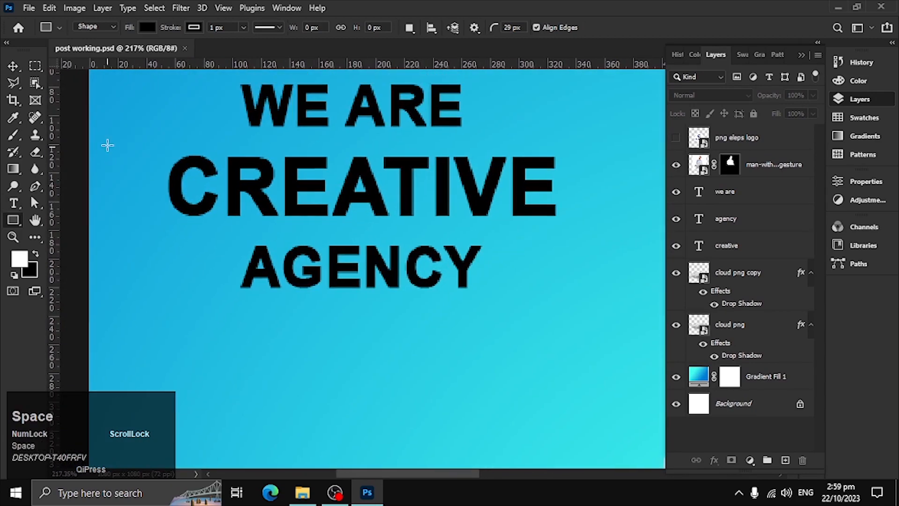
left_click_drag(159, 155, 587, 231)
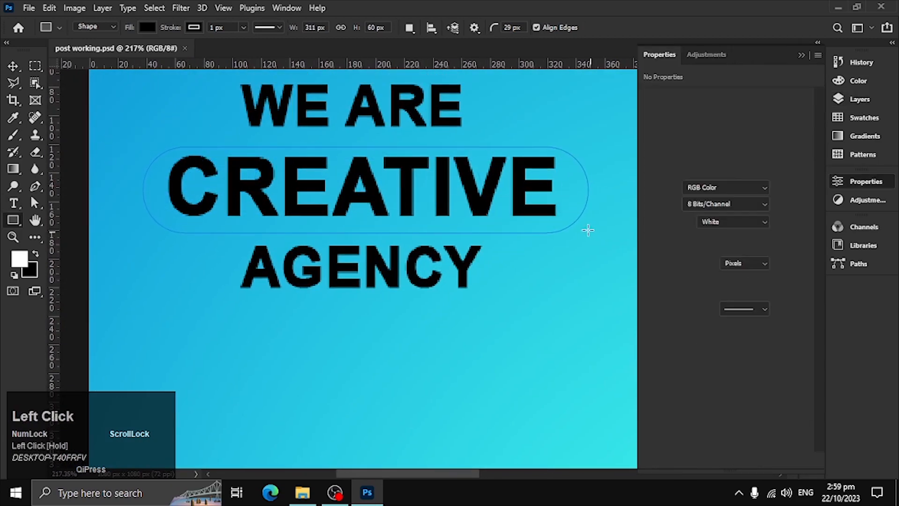
left_click(14, 67)
left_click_drag(537, 138, 537, 134)
left_click(866, 181)
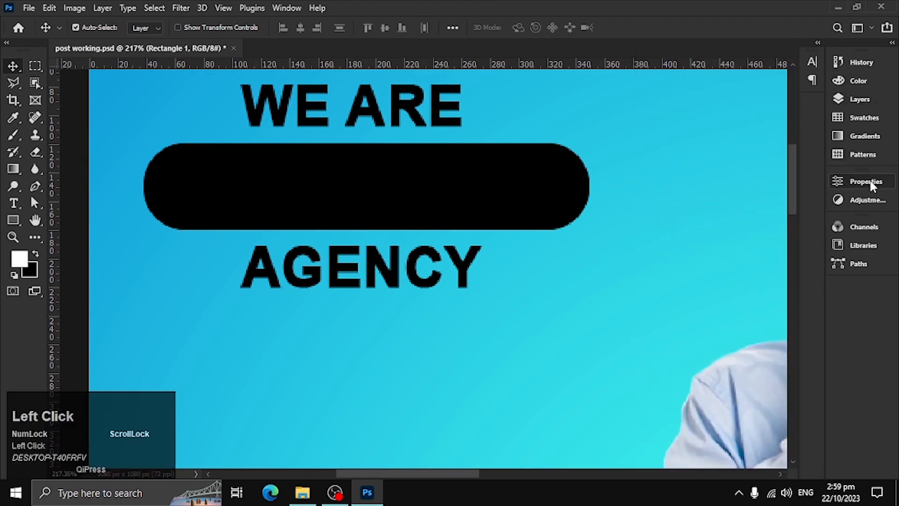
Move the "creative" text layer above the rounded rectangle and set its text colour to white.
left_click(860, 100)
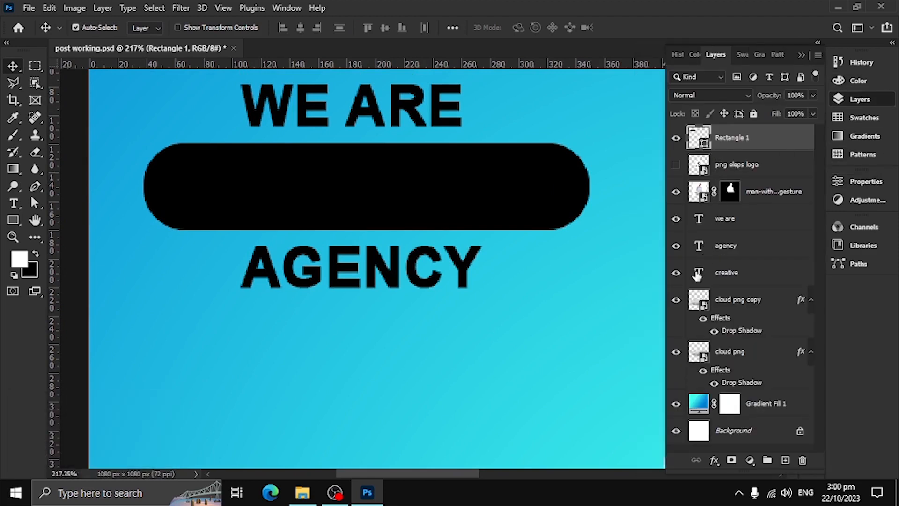
left_click_drag(699, 272, 699, 137)
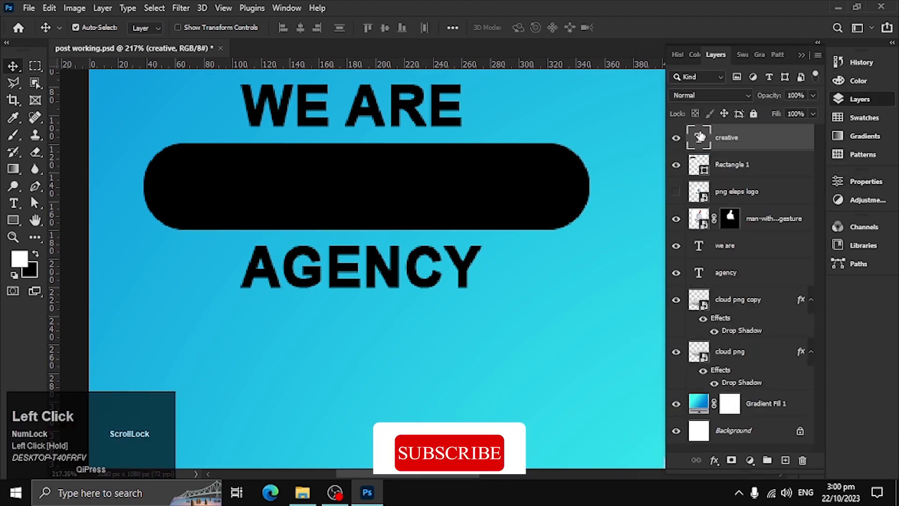
double_click(699, 137)
left_click(526, 28)
left_click_drag(601, 219, 546, 165)
left_click(823, 159)
left_click(628, 28)
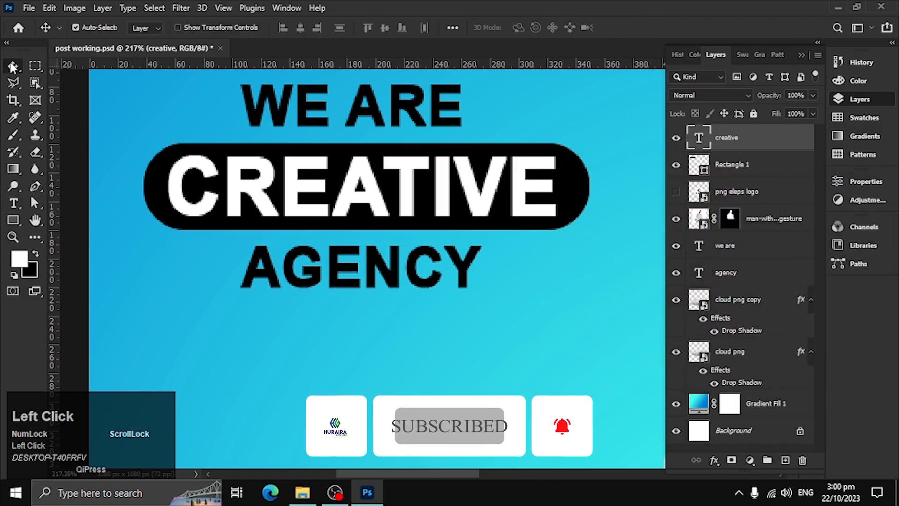
Set the text colour of the "WE ARE" layer to white (ffffff).
left_click(144, 143, "ctrl+alt")
left_click(357, 213, "ctrl+alt")
left_click_drag(373, 179, 405, 193)
left_click(382, 153)
left_click(411, 260, "shift")
double_click(703, 245)
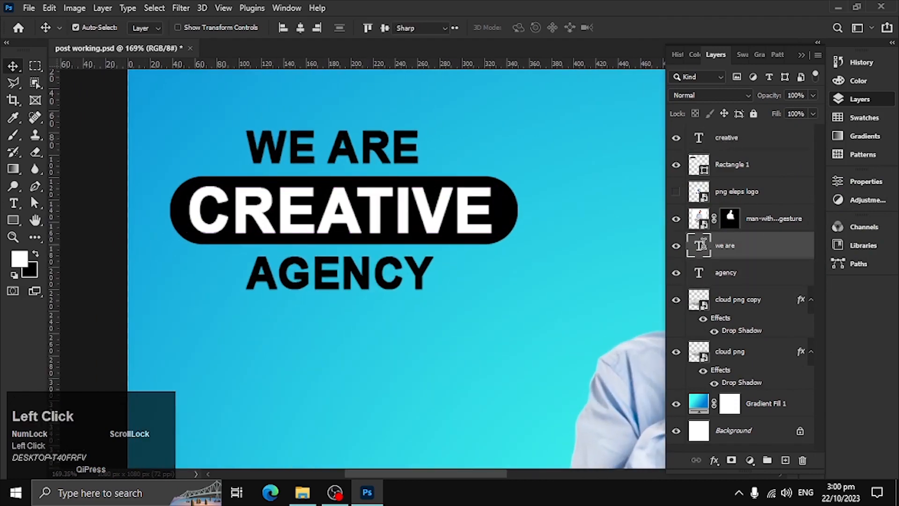
left_click(526, 28)
type("ffffff")
left_click(847, 161)
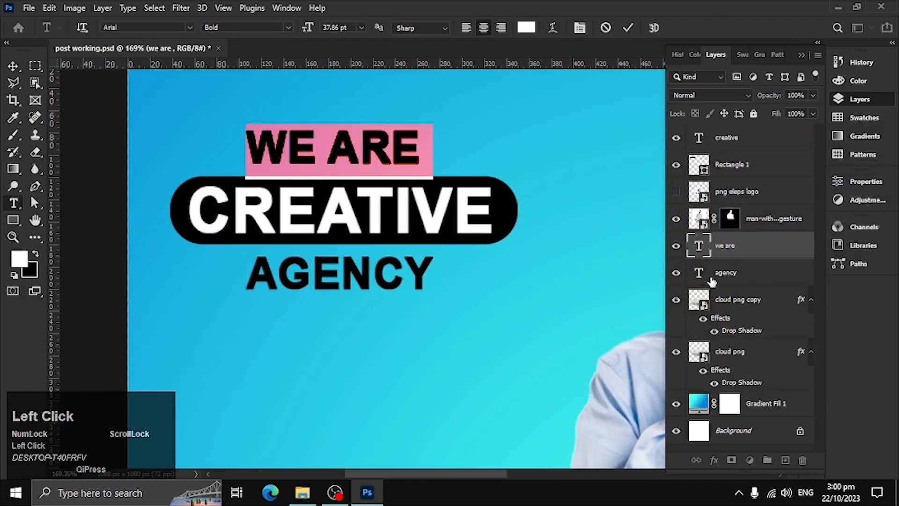
Set the text colour of the "AGENCY" layer to white.
double_click(700, 271)
left_click(526, 28)
left_click(553, 170)
left_click(845, 163)
Try a Drop Shadow effect on the "WE ARE" text layer.
double_click(768, 246)
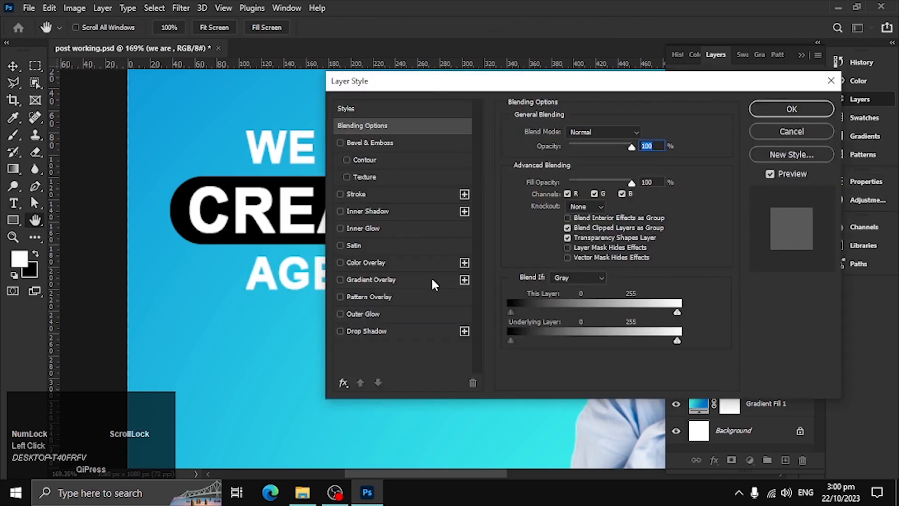
left_click(366, 331)
left_click_drag(445, 81, 678, 57)
left_click(726, 108)
key("ctrl+z")
left_click_drag(375, 151, 368, 142)
key("ctrl+z")
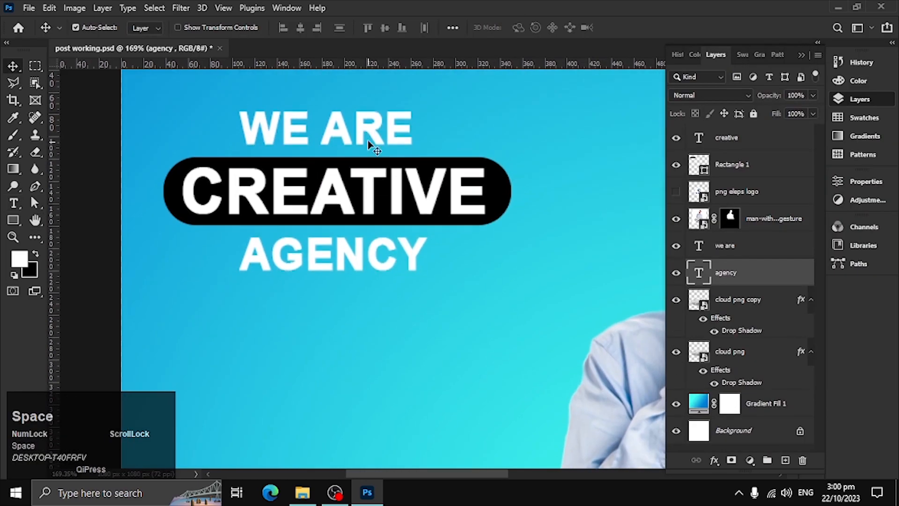
Duplicate the "WE ARE" and "AGENCY" text layers and place the copies slightly offset over the originals.
left_click(368, 140)
left_click(387, 264, "shift")
key("ctrl+c")
key("ctrl+v")
left_click_drag(522, 218, 398, 144)
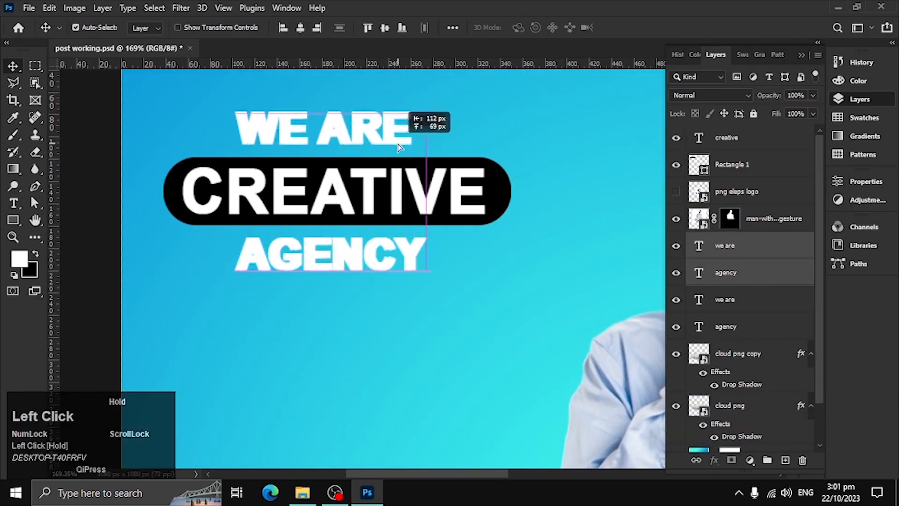
left_click_drag(311, 259, 381, 295)
key("Right")
key("Right")
key("Right")
key("Down")
left_click(776, 101)
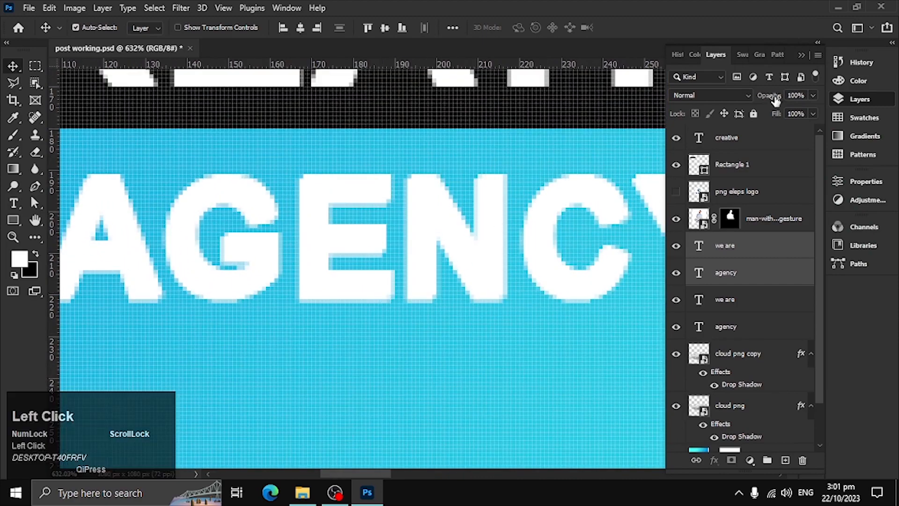
double_click(698, 245)
double_click(698, 272)
left_click(526, 27)
left_click_drag(585, 299, 549, 336)
left_click(847, 184)
left_click(606, 28)
Set the lower "agency" text layer's colour to black so it acts as a shadow.
double_click(698, 326)
left_click(526, 27)
left_click_drag(585, 300, 549, 336)
left_click(847, 163)
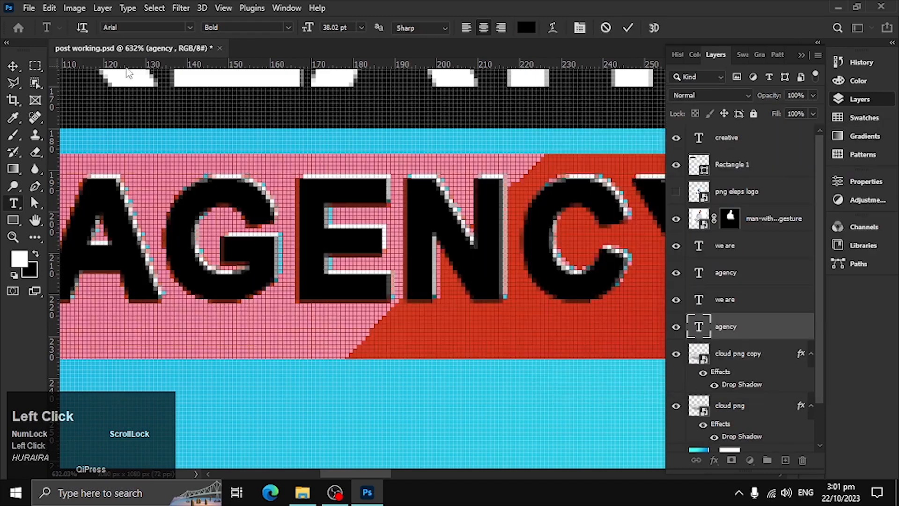
left_click(12, 66)
Set the upper "we are" text layer's colour to white (ffffff).
left_click_drag(281, 143, 225, 143)
left_click_drag(293, 108, 385, 229)
left_click(385, 229, "ctrl")
double_click(699, 245)
left_click(527, 28)
left_click_drag(585, 201, 547, 167)
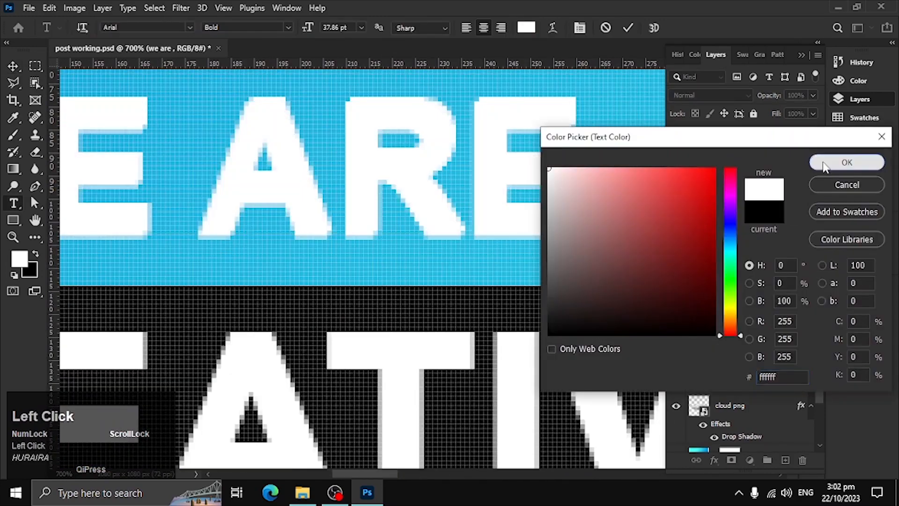
left_click(823, 162)
Set the lower "we are" text layer's colour to black.
double_click(698, 299)
left_click(526, 27)
left_click_drag(585, 300, 549, 335)
left_click(833, 162)
left_click(13, 66)
Reduce the opacity of the lower "we are" and "agency" shadow layers to about 71%.
left_click(709, 326, "shift")
left_click_drag(769, 96, 749, 95)
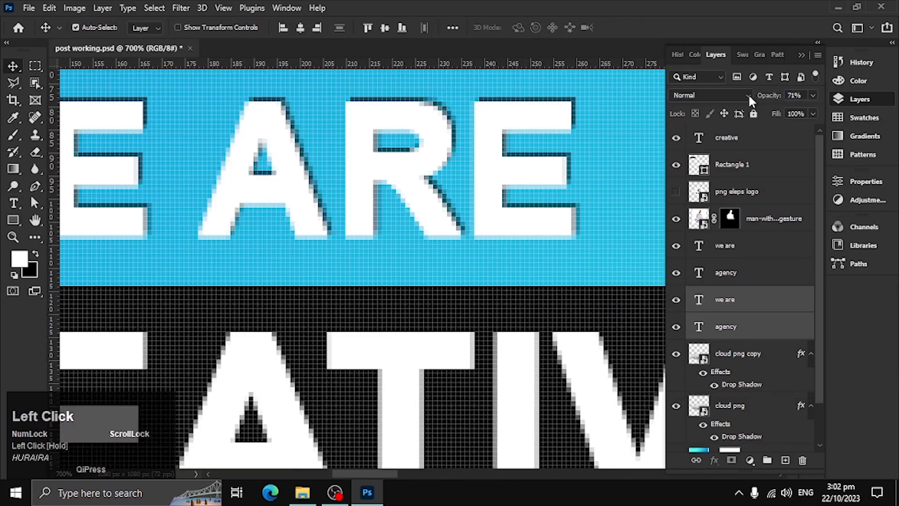
left_click(613, 164)
Show the "png eleps logo" layer, scale it down to about 246 × 138 px and place it in the canvas's upper-right corner.
key("ctrl+0")
left_click(675, 173)
left_click_drag(358, 273, 465, 191)
key("ctrl+t")
left_click_drag(314, 284, 462, 199)
left_click_drag(505, 110, 554, 110)
left_click_drag(496, 138, 516, 132)
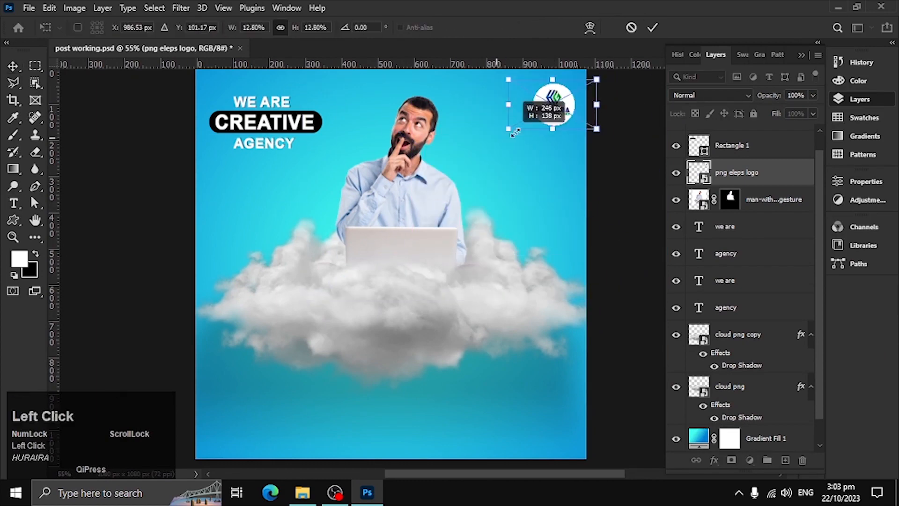
key("Return")
Select all the heading texts with the rounded rectangle and scale them up together.
left_click(265, 135)
left_click_drag(301, 180, 301, 180)
left_click_drag(208, 96, 304, 153)
key("ctrl+t")
left_click_drag(323, 122, 364, 122)
key("Return")
Duplicate the logo, place the copy near the bottom of the canvas and scale it down.
left_click_drag(430, 197, 426, 206)
key("space")
left_click_drag(343, 326, 322, 308)
left_click_drag(537, 79, 320, 403, "alt")
key("ctrl+t")
left_click_drag(361, 407, 378, 435)
key("Return")
key("t")
left_click(366, 328)
type("WWW.HURAira graphics.com")
left_click(14, 68)
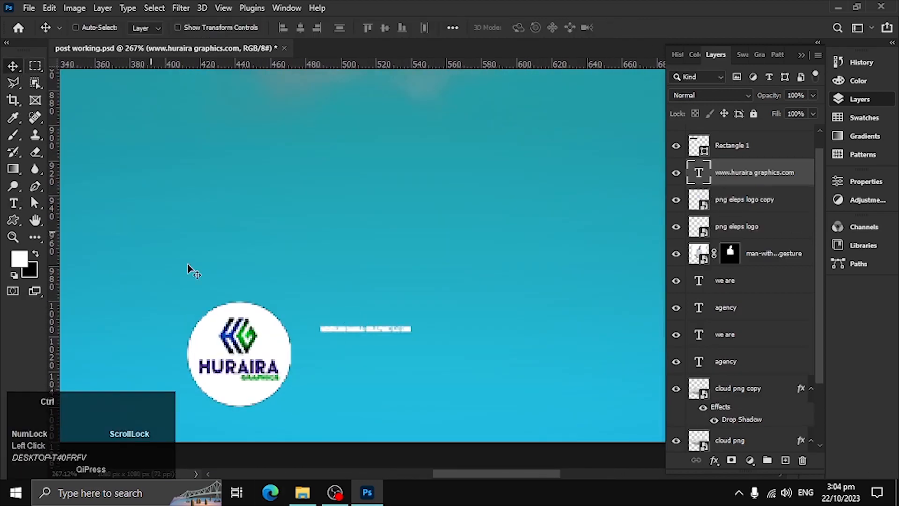
Scale up the website text and position it directly to the right of the small bottom logo.
key("ctrl+t")
left_click_drag(410, 332, 667, 347)
key("space")
left_click_drag(567, 340, 442, 321)
key("ctrl+minus")
key("ctrl+minus")
left_click_drag(382, 342, 199, 221)
left_click_drag(244, 216, 391, 228)
key("Return")
Shift the small bottom logo and the website text slightly left to centre them on the canvas.
key("ctrl+0")
key("space")
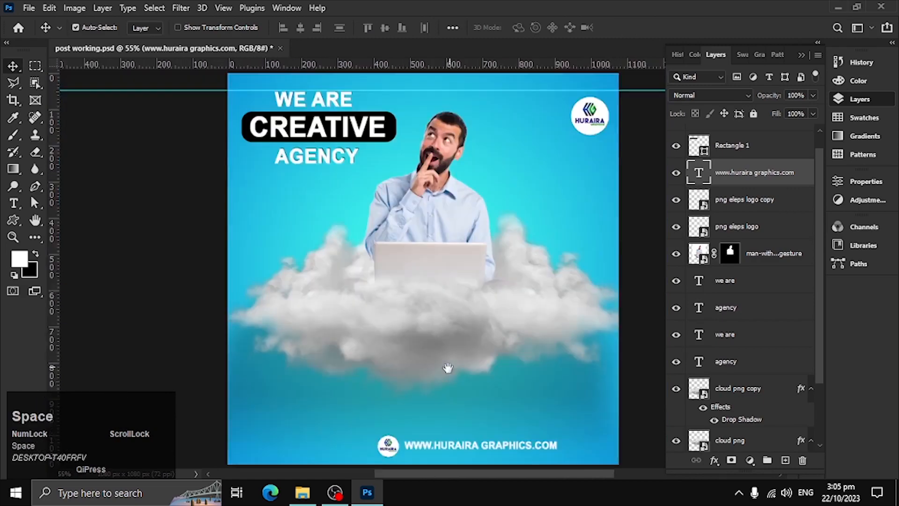
left_click_drag(538, 302, 493, 198)
left_click_drag(343, 347, 331, 346)
left_click_drag(421, 345, 411, 345)
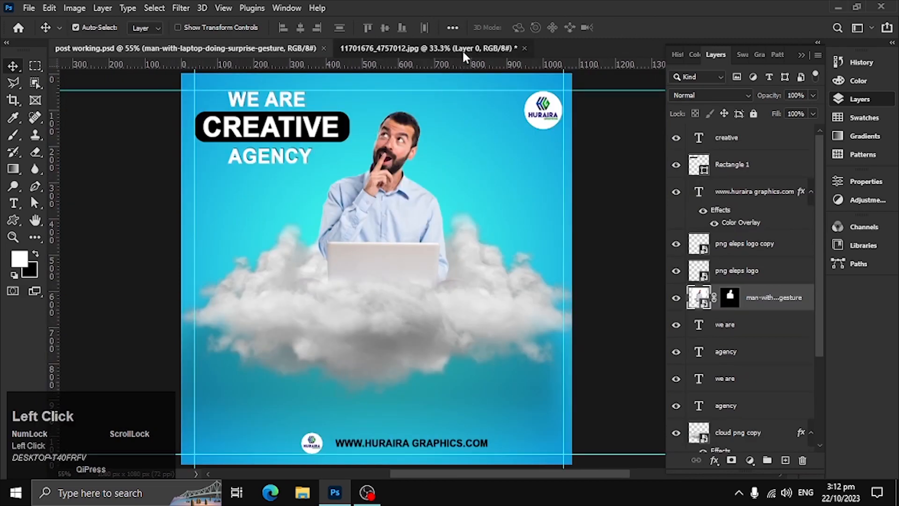
In the 11701676_4757012.jpg document, select the phone with Object Selection, copy it to its own layer and hide Layer 0.
left_click(463, 52)
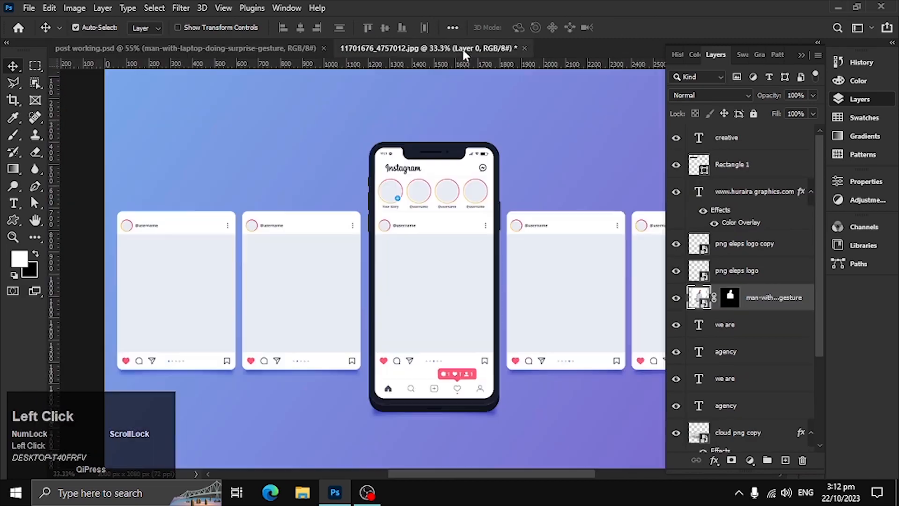
key("w")
left_click_drag(355, 117, 504, 356)
scroll(496, 281, "down", 1)
scroll(494, 241, "up", 3)
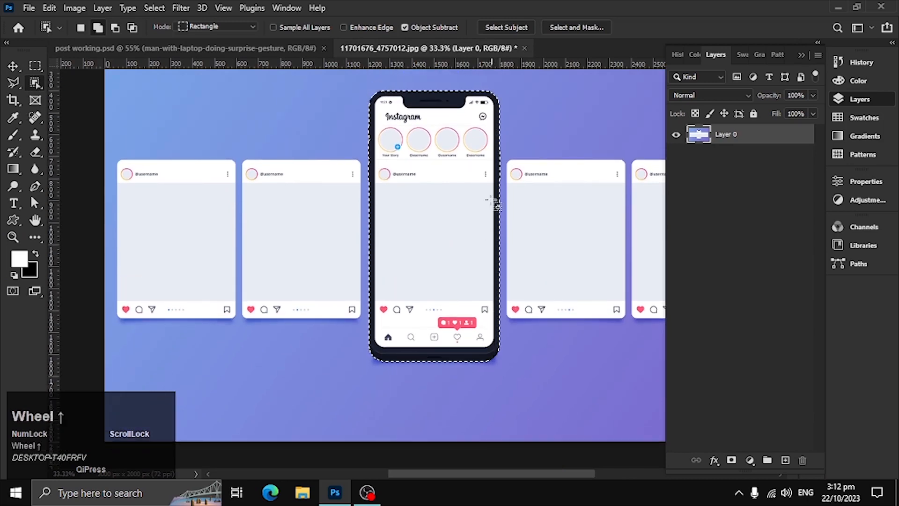
left_click_drag(416, 93, 446, 190)
left_click_drag(572, 255, 406, 127)
key("ctrl+j")
left_click(675, 155)
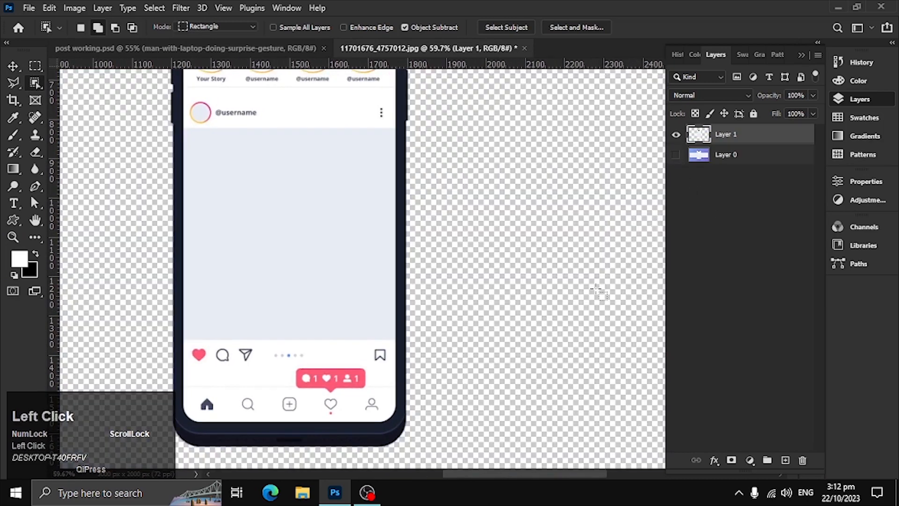
left_click(509, 347, "ctrl+alt")
left_click(510, 347, "ctrl+alt")
left_click(509, 347, "ctrl+alt")
left_click_drag(509, 338, 487, 327)
left_click(13, 66)
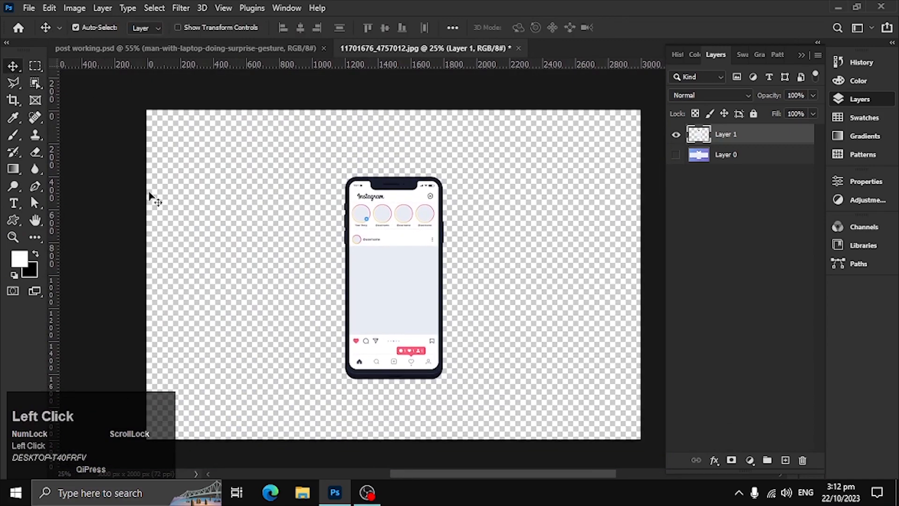
Create a new blank document of 1920 × 1080 px.
left_click(29, 8)
left_click(45, 16)
double_click(402, 131)
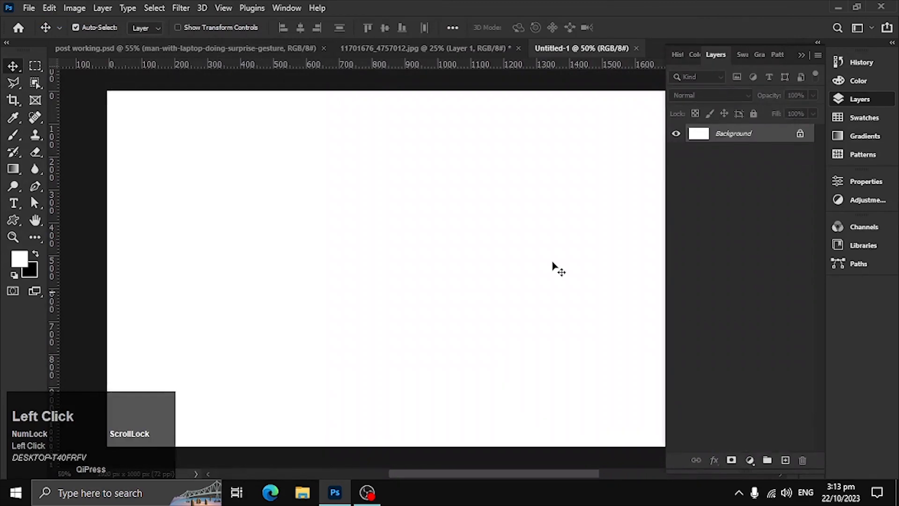
Add a Gradient Fill layer using the first pale peach preset in the Oranges group.
left_click(750, 460)
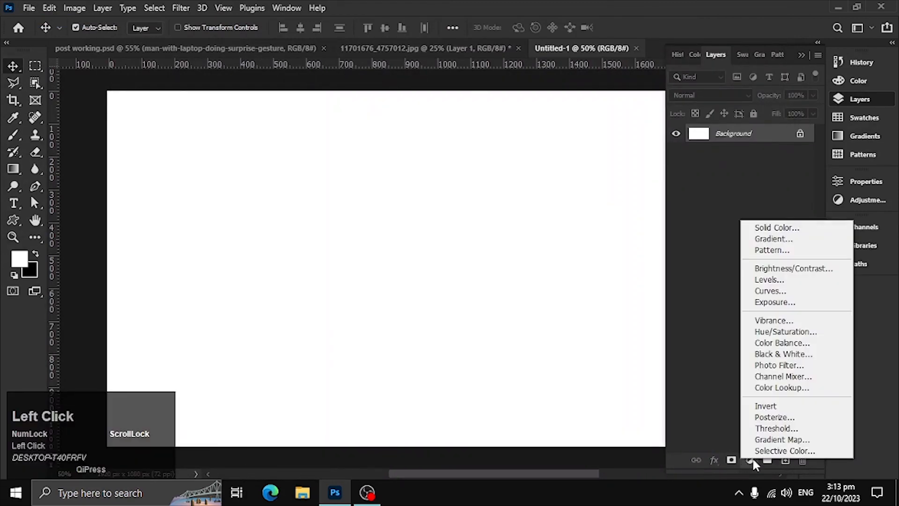
left_click(781, 239)
left_click(671, 50)
left_click(564, 97)
scroll(609, 125, "down", 4)
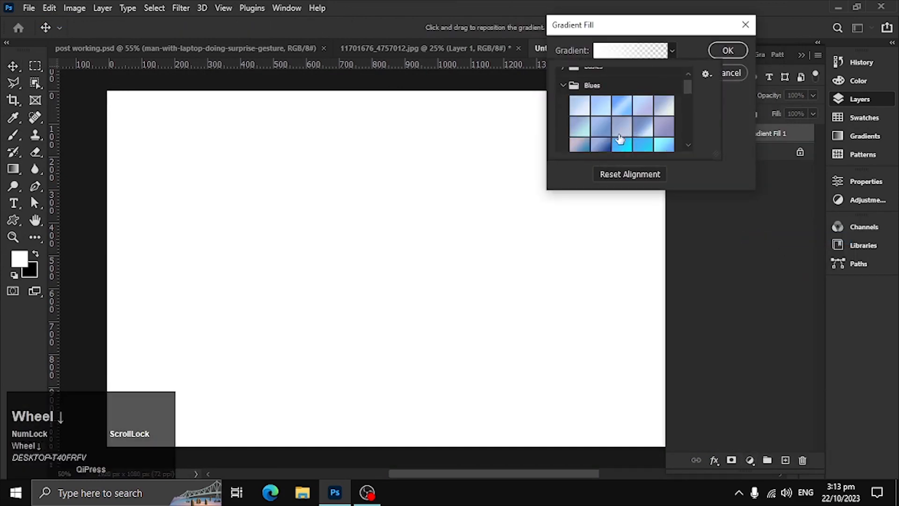
left_click(585, 116)
scroll(616, 136, "down", 5)
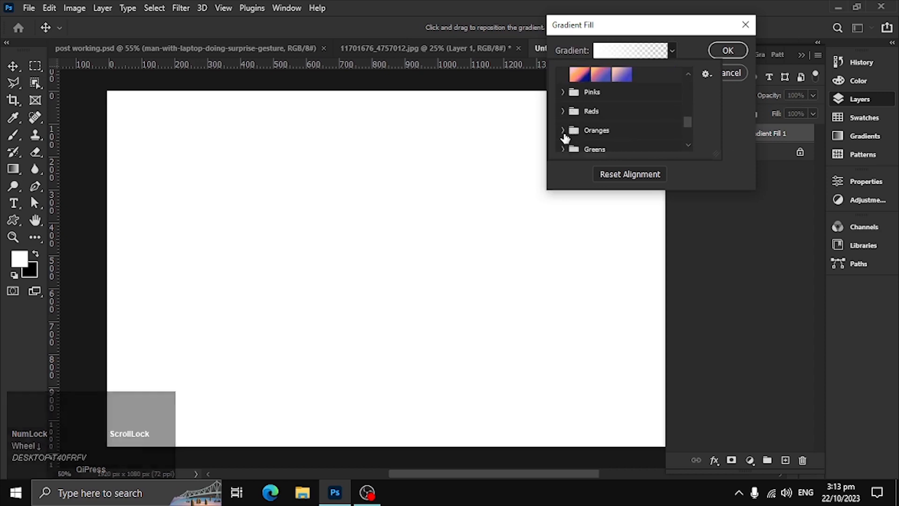
left_click(564, 132)
scroll(582, 131, "down", 2)
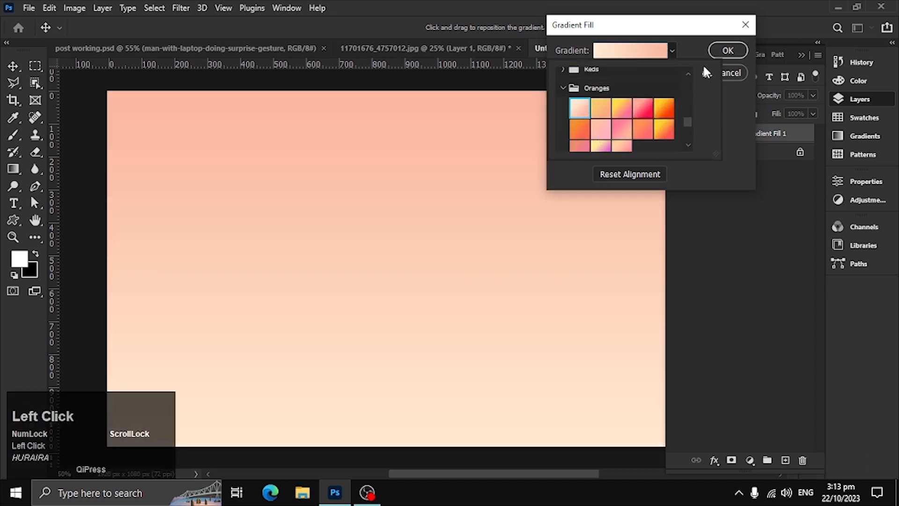
Keep the gradient linear, set its angle to -180° and apply the fill.
left_click(673, 51)
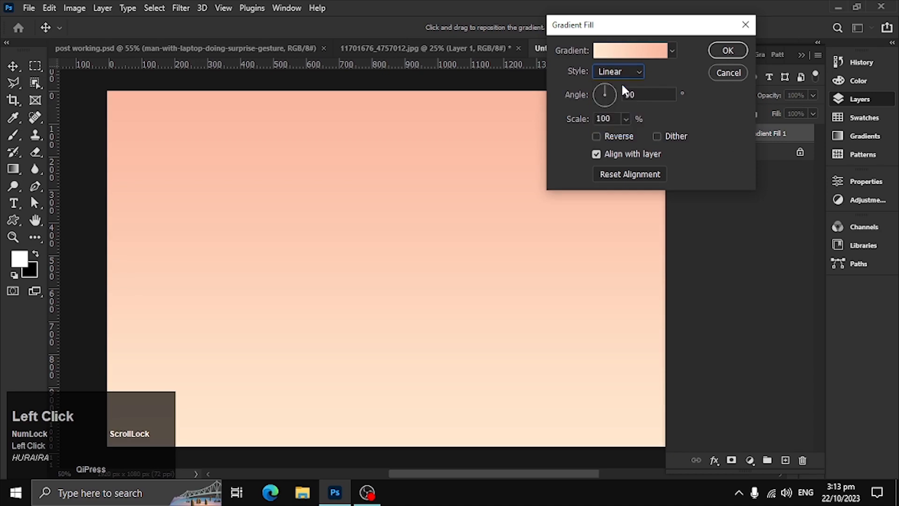
left_click_drag(589, 91, 588, 94)
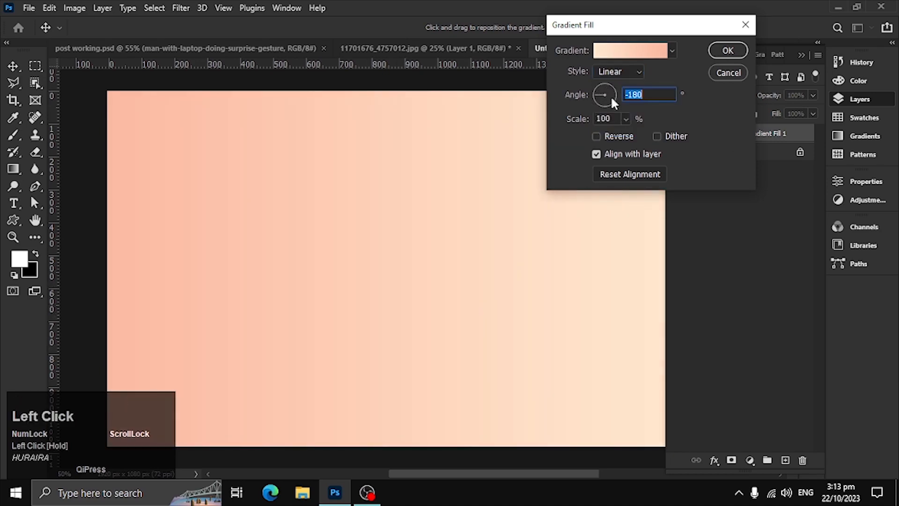
left_click(728, 50)
Convert the isolated phone layer to a smart object and bring it into the new gradient document.
mouse_move(427, 309)
left_mouse_down()
mouse_move(319, 287)
mouse_move(438, 317)
left_mouse_up()
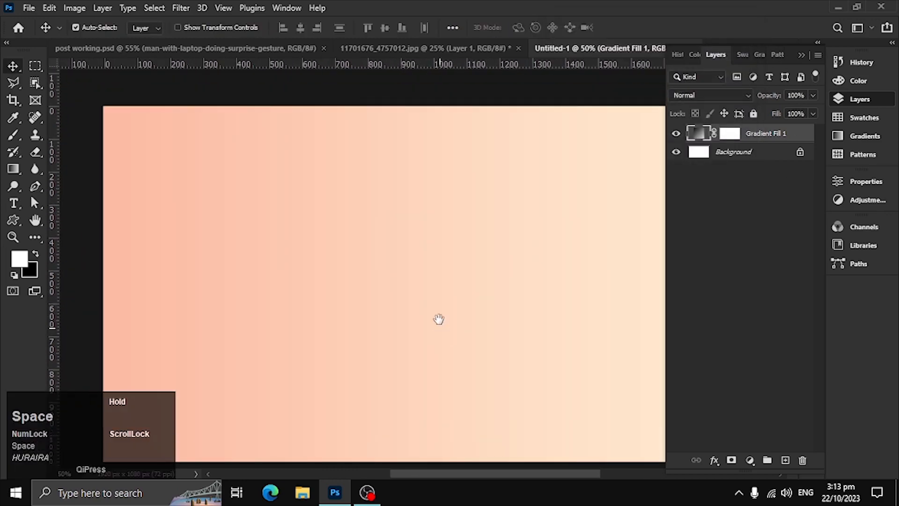
left_click(460, 47)
right_click(796, 133)
left_click(670, 181)
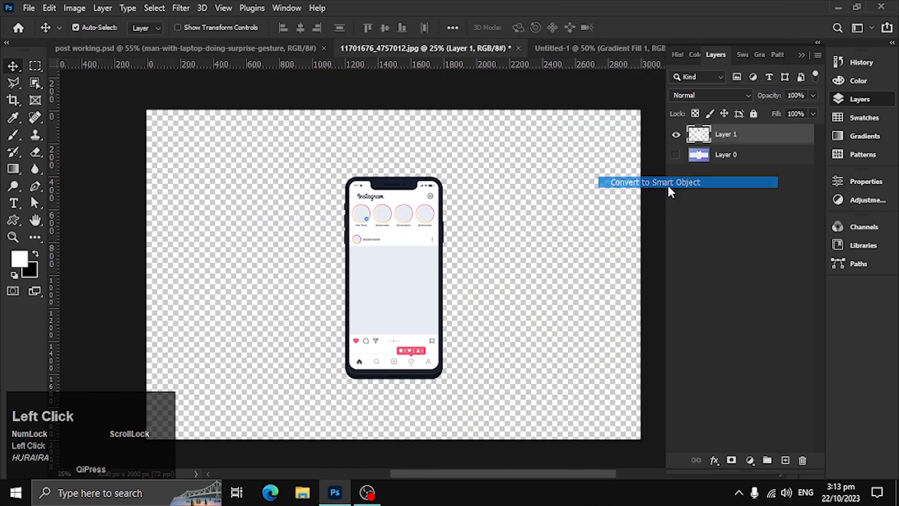
left_click_drag(700, 135, 491, 297)
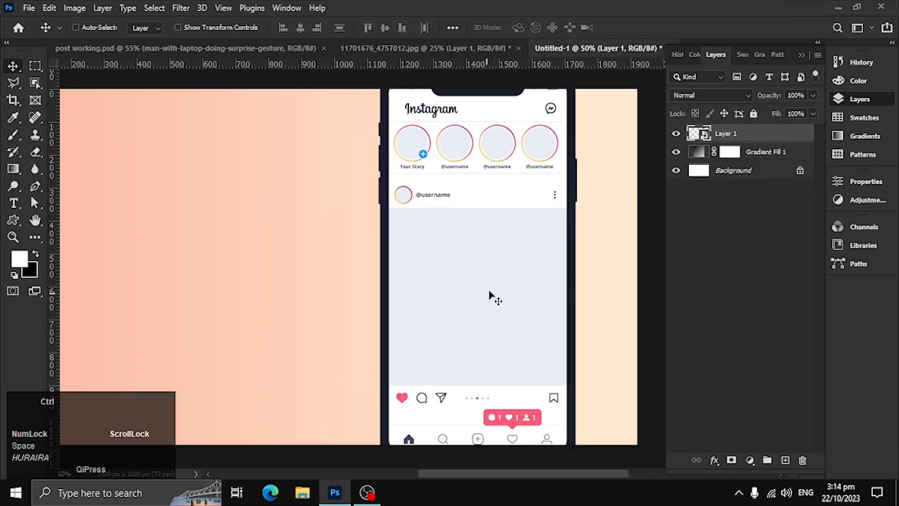
Scale the phone to about 75.7% and place it at the right side of the gradient canvas, centred vertically.
key("ctrl+t")
left_click_drag(477, 77, 525, 107)
left_click_drag(535, 170, 535, 174)
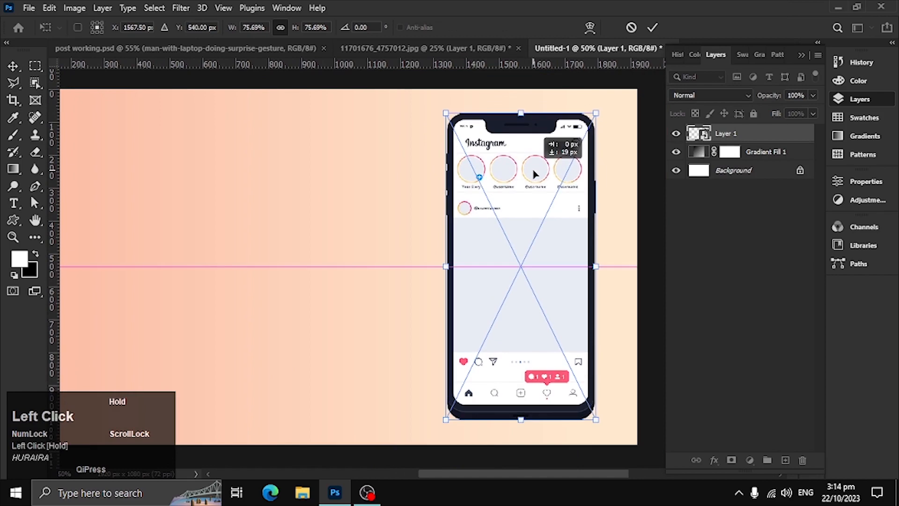
left_click(653, 29)
key("space")
left_click_drag(428, 248, 473, 239)
left_click_drag(378, 263, 514, 279)
In post working.psd, stamp all visible layers into a new layer and name it "final post".
left_click(251, 51)
scroll(419, 114, "left", 3)
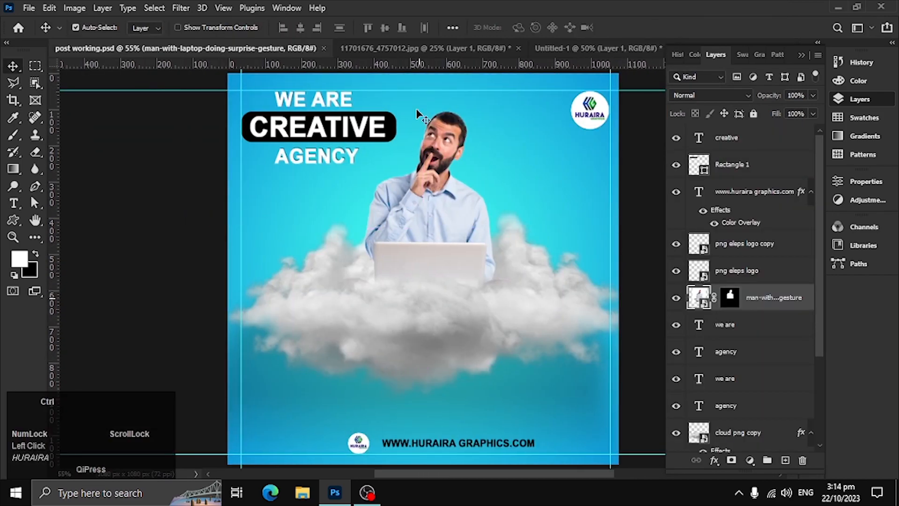
left_click(354, 202, "ctrl+alt")
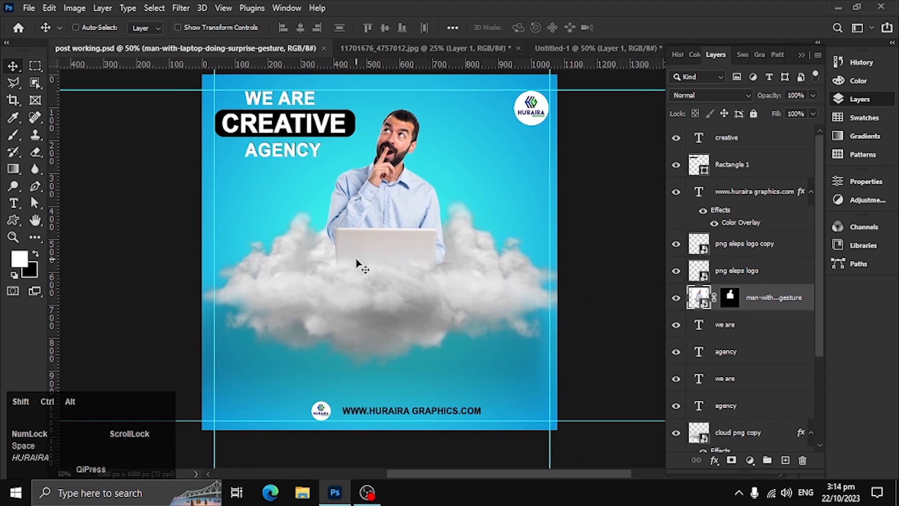
key("ctrl+shift+alt+e")
left_click(732, 300)
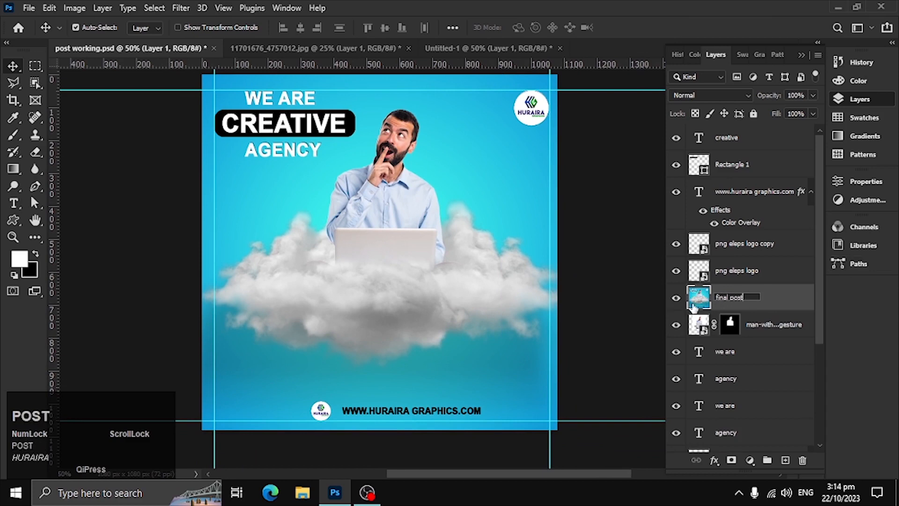
Convert the final post layer to a smart object and bring it into the gradient document.
right_click(773, 307)
left_click(723, 183)
left_click_drag(431, 44, 396, 374)
Scale the final post to about 88.5%, place it on the left side of the gradient canvas and apply the transform.
key("ctrl+t")
left_click_drag(496, 249, 453, 256)
left_click_drag(393, 267, 386, 291)
left_click_drag(449, 276, 477, 274)
left_click_drag(422, 277, 435, 274)
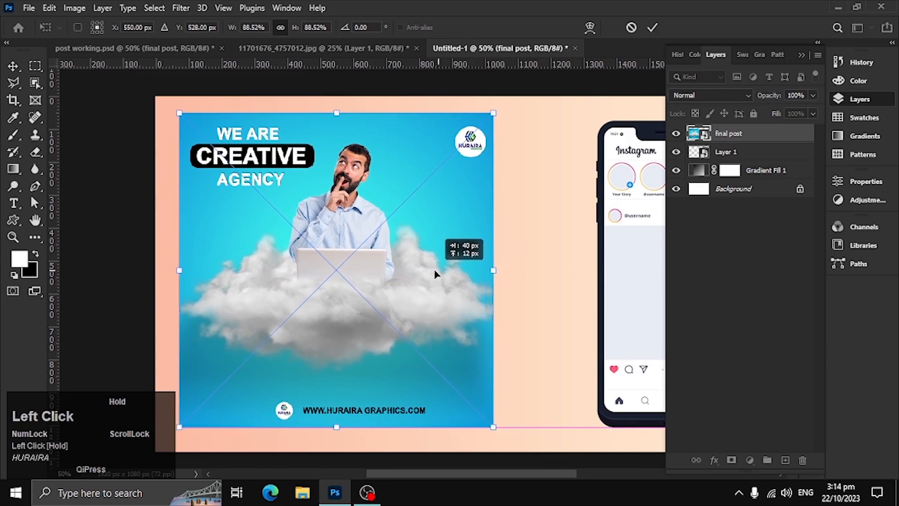
left_click(649, 35)
left_click_drag(597, 275, 538, 247)
mouse_move(395, 295)
left_mouse_down()
mouse_move(361, 281)
mouse_move(403, 317)
mouse_move(401, 308)
left_mouse_up()
Duplicate the final post over the phone and hide the copy.
left_click(782, 140)
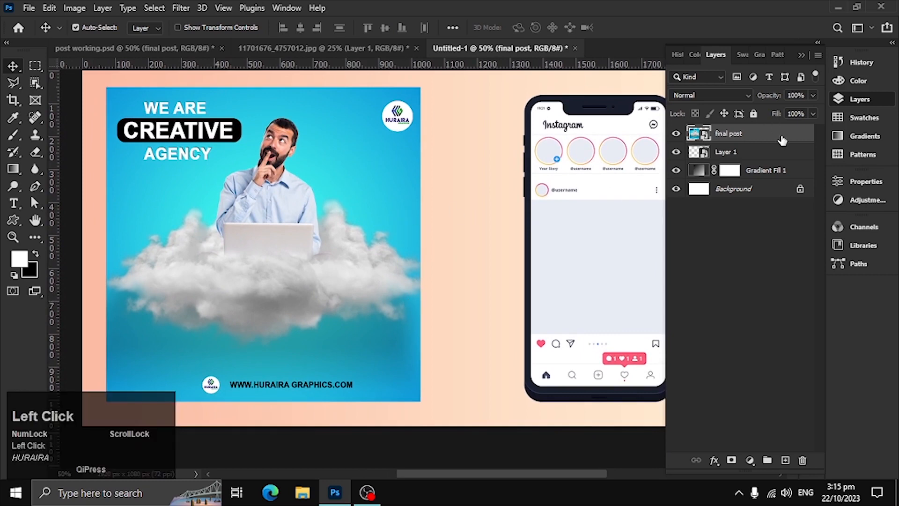
double_click(782, 138)
left_click(758, 81)
left_click_drag(249, 255, 620, 250, "alt")
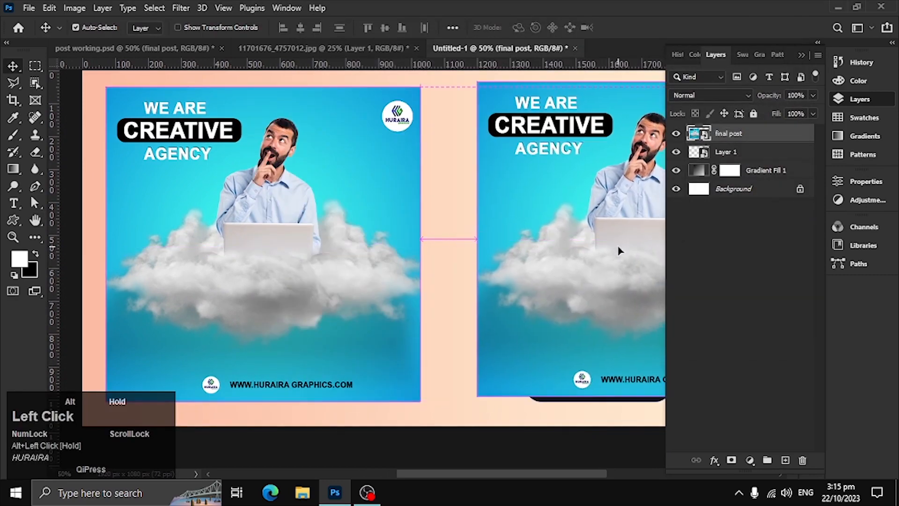
left_click(679, 134)
Add a black Multiply drop shadow to the original final post, with increased opacity and a shorter distance.
left_click(730, 152)
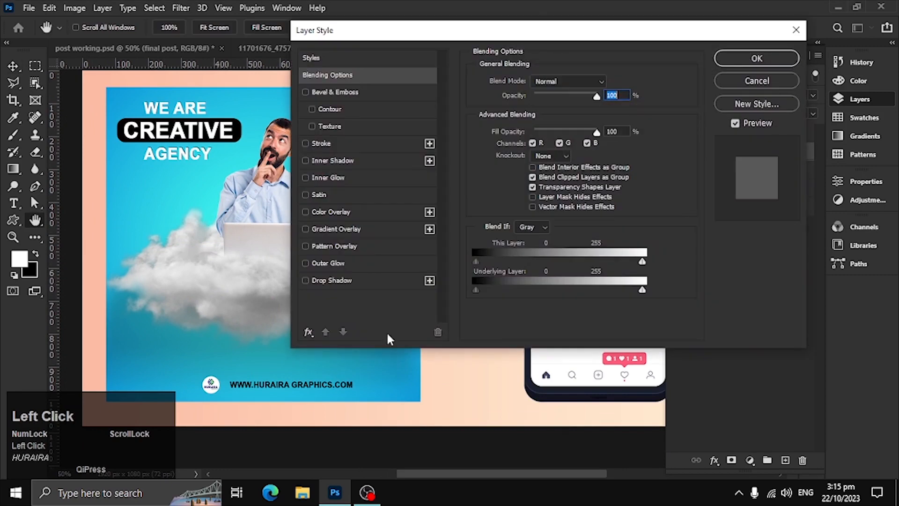
left_click(375, 281)
left_click_drag(383, 398, 401, 391)
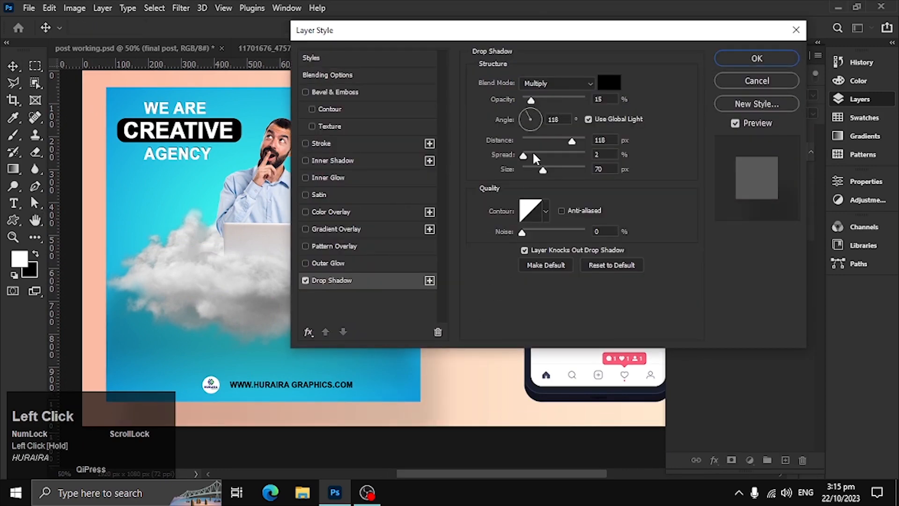
left_click_drag(531, 100, 545, 100)
mouse_move(551, 142)
left_mouse_down()
mouse_move(523, 145)
mouse_move(531, 174)
mouse_move(533, 145)
mouse_move(539, 151)
left_mouse_up()
left_click(747, 60)
Show the final post copy, scale it to about 38% and position it over the phone's empty post area.
left_click_drag(441, 309, 294, 310)
left_click(675, 134)
key("ctrl+t")
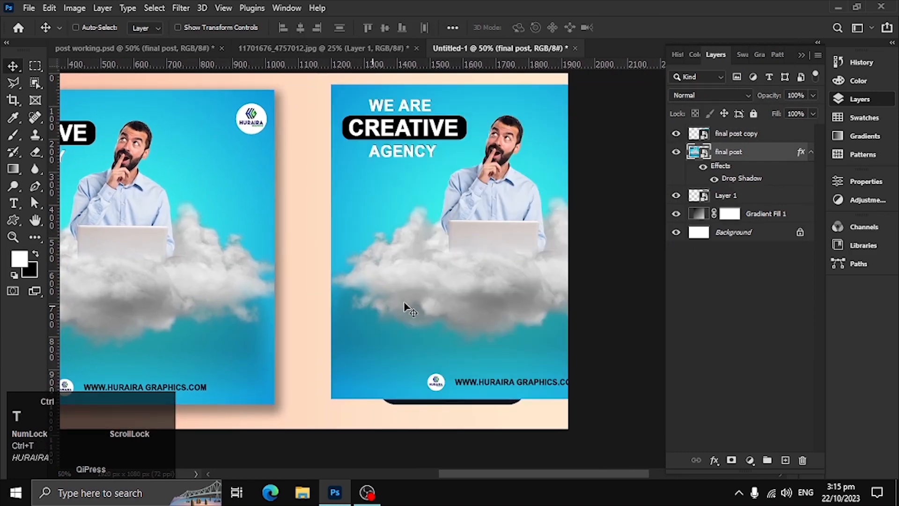
left_click(459, 240)
key("ctrl+t")
left_click_drag(642, 80, 529, 200)
left_click_drag(495, 235, 311, 248)
mouse_move(307, 196)
left_mouse_down()
mouse_move(305, 206)
mouse_move(304, 186)
left_mouse_up()
left_click_drag(372, 201, 489, 225)
left_click_drag(428, 211, 430, 260)
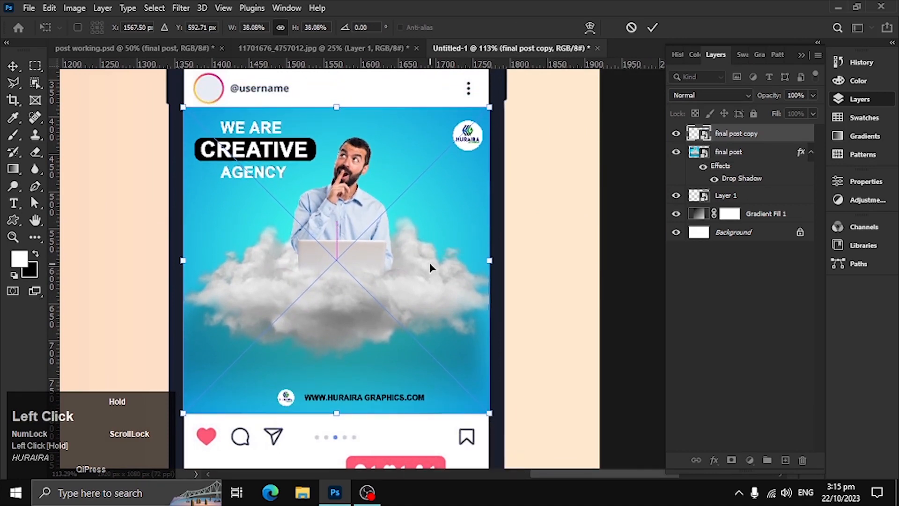
Adjust the copy's upper and right edges to the phone's post area, at 37.96% width and 37.78% height.
left_click(369, 182, "ctrl")
left_click_drag(328, 89, 330, 91)
left_click_drag(511, 304, 452, 279)
left_click_drag(453, 279, 546, 378)
left_click_drag(552, 198, 525, 269)
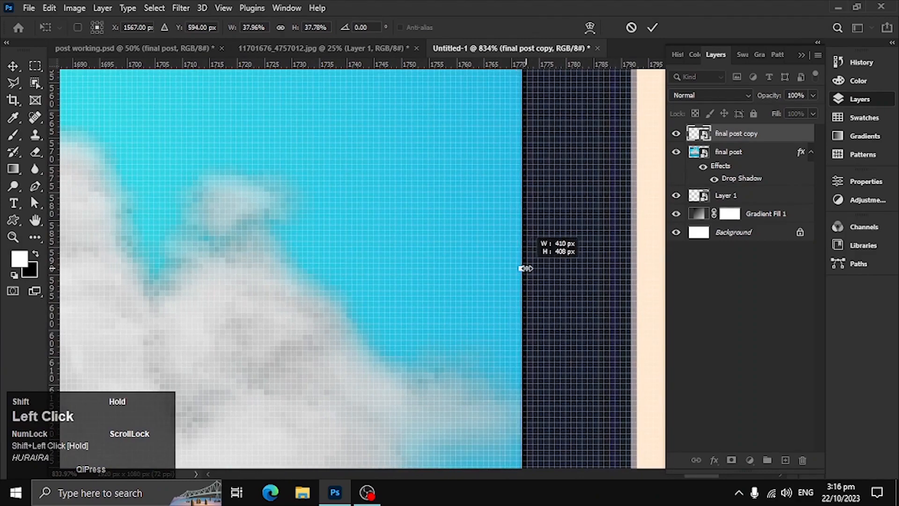
Examine up close how the copy's side and lower edges line up with the phone's screen.
left_click_drag(393, 293, 714, 343)
left_click_drag(234, 304, 622, 323)
left_click_drag(188, 291, 656, 314)
left_click_drag(315, 281, 336, 238)
left_click_drag(378, 326, 384, 326)
left_click_drag(431, 347, 305, 103)
left_click_drag(455, 374, 262, 103)
left_click(510, 334, "ctrl+alt")
left_click_drag(513, 355, 369, 194)
left_click(564, 281, "ctrl+alt")
left_click(563, 281, "ctrl+alt")
left_click(559, 280, "ctrl+alt")
left_click(553, 280, "ctrl+alt")
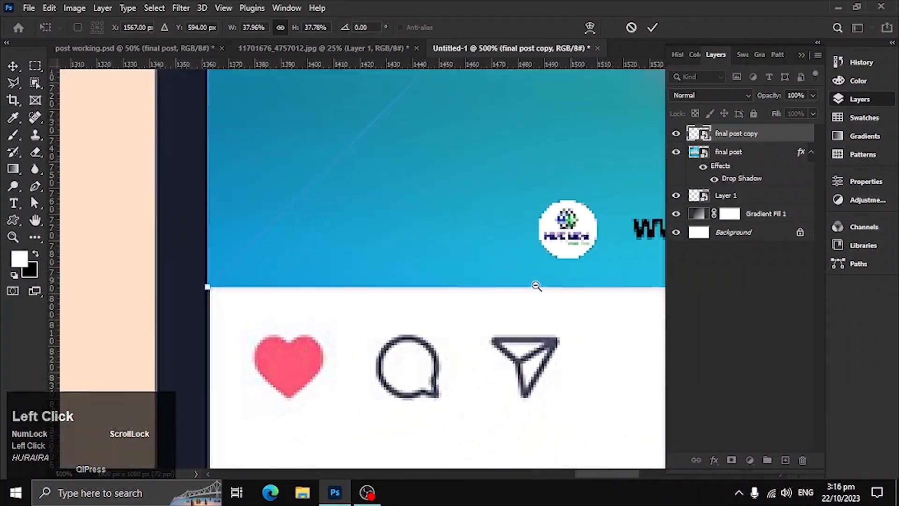
Extend the copy's lower edge to a height of 37.96%, apply the transform and display the whole mockup unobstructed.
left_click_drag(536, 285, 173, 265)
left_click(407, 316, "ctrl")
left_click(380, 283, "ctrl")
left_click(378, 283, "ctrl")
left_click_drag(365, 227, 387, 235)
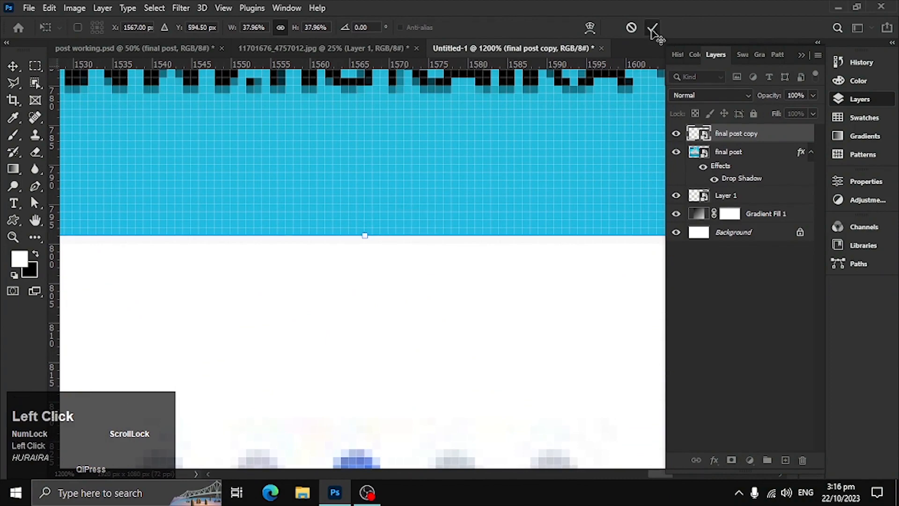
left_click(652, 27)
key("ctrl+0")
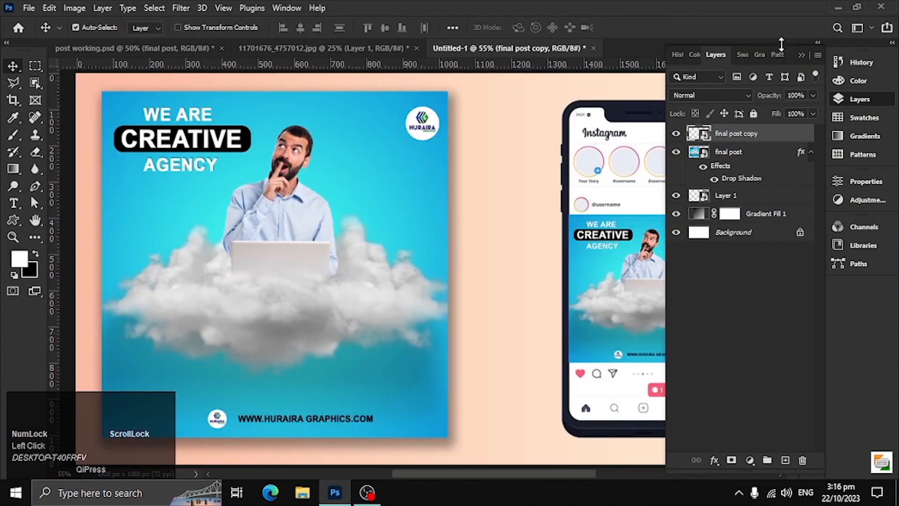
left_click(817, 42)
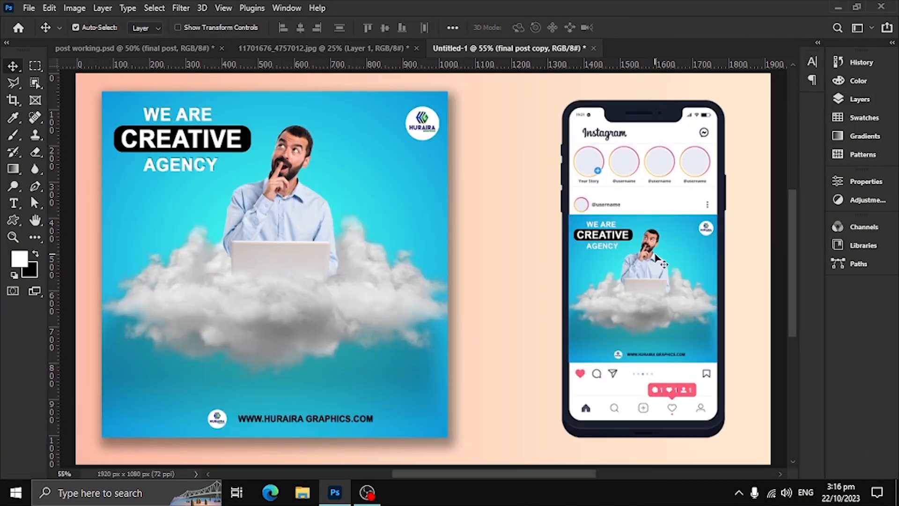